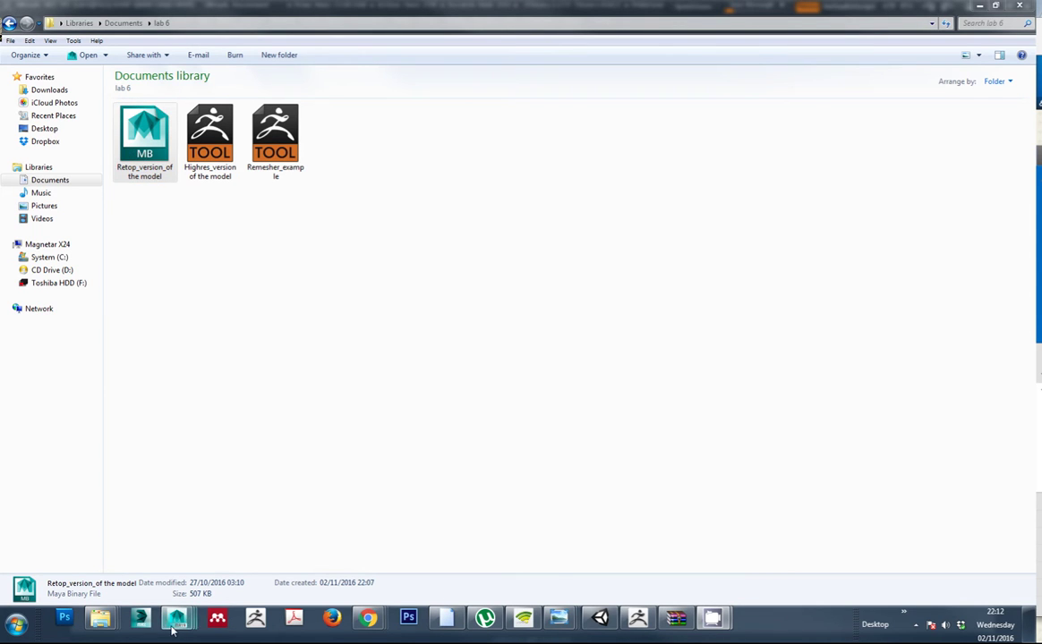
Step: Switch to the Maya window holding the Retop_version_of the model scene and inspect the head from the front and side
{"action": "mouse_move", "coordinate": [177, 617]}
{"action": "left_click", "coordinate": [453, 561]}
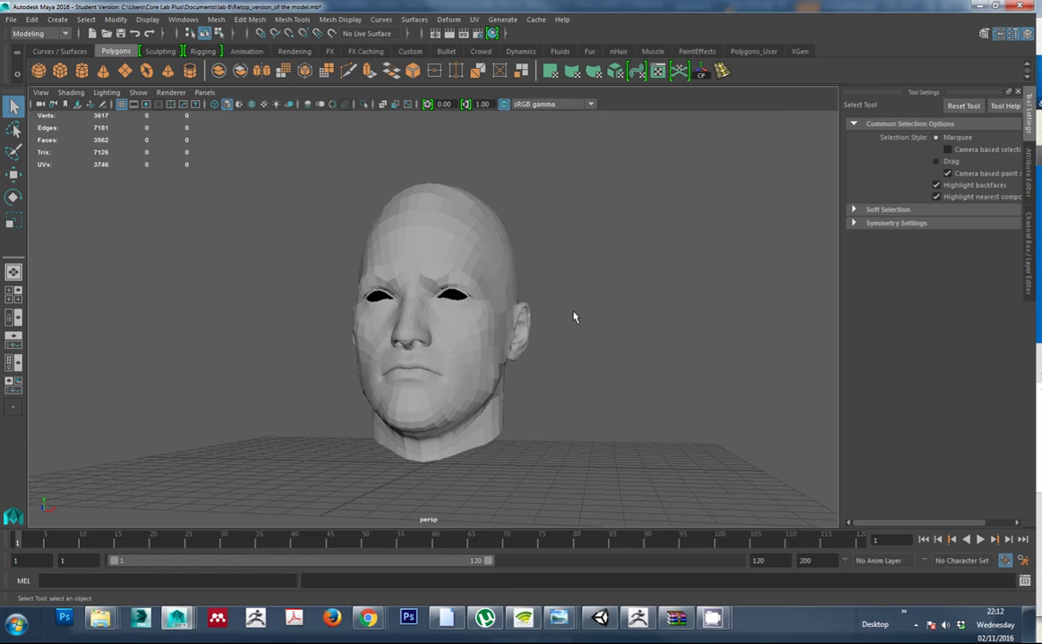
{"action": "scroll", "coordinate": [574, 328], "scroll_direction": "up", "scroll_amount": 2}
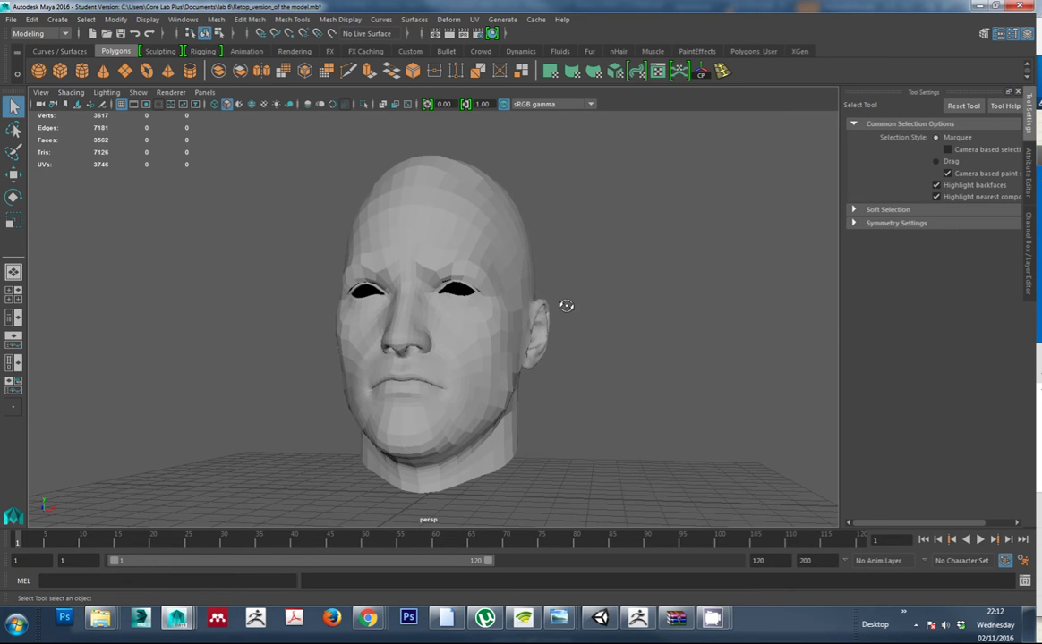
{"action": "left_click_drag", "start_coordinate": [566, 306], "coordinate": [438, 324], "text": "alt"}
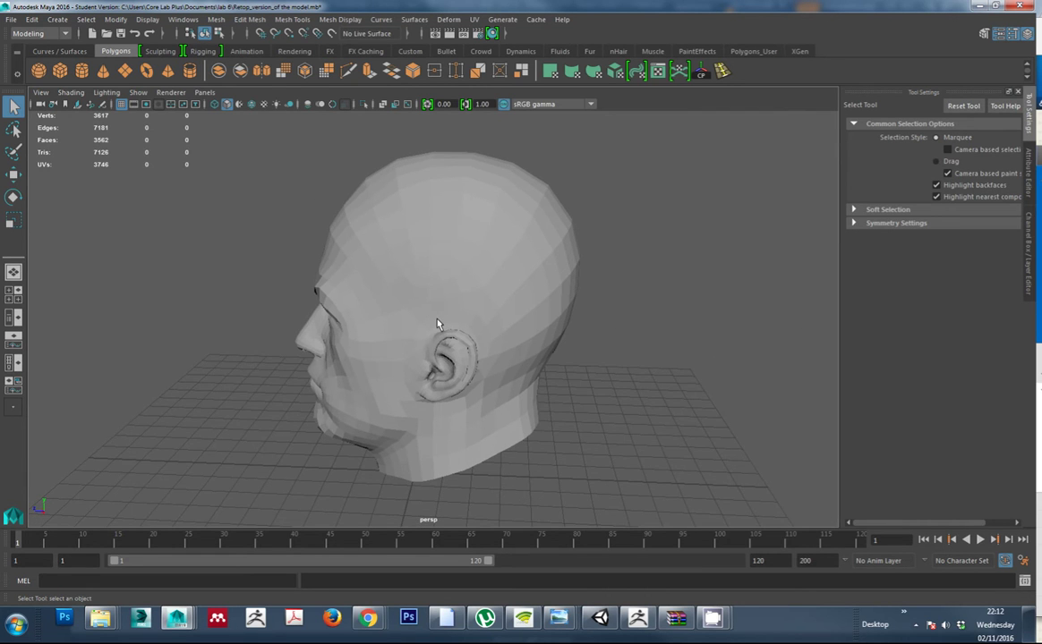
{"action": "left_click_drag", "start_coordinate": [442, 351], "coordinate": [486, 315], "text": "alt"}
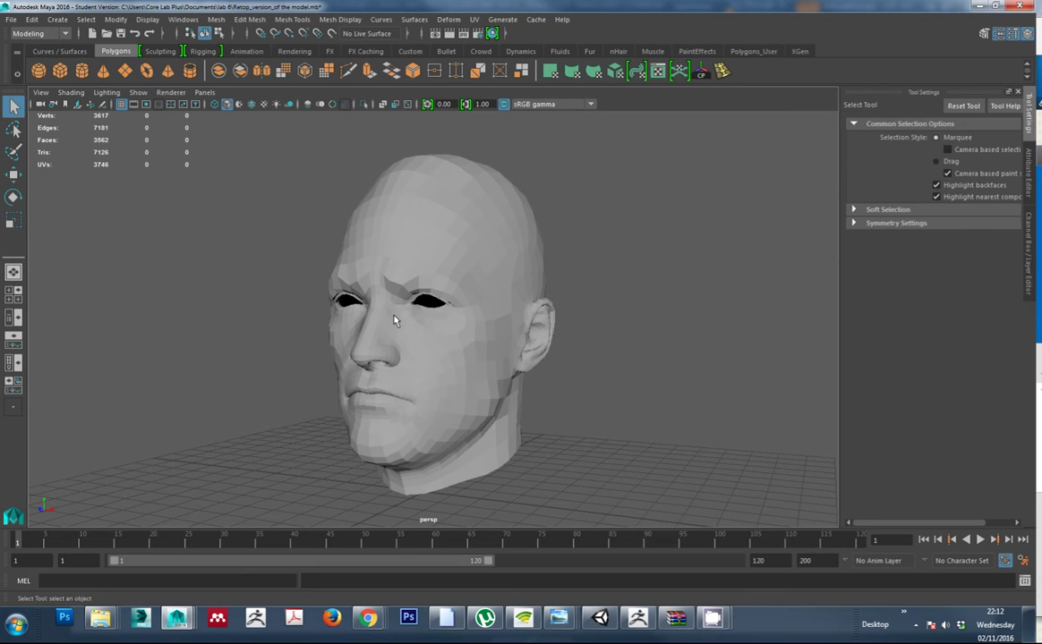
{"action": "left_click_drag", "start_coordinate": [586, 348], "coordinate": [621, 330], "text": "alt"}
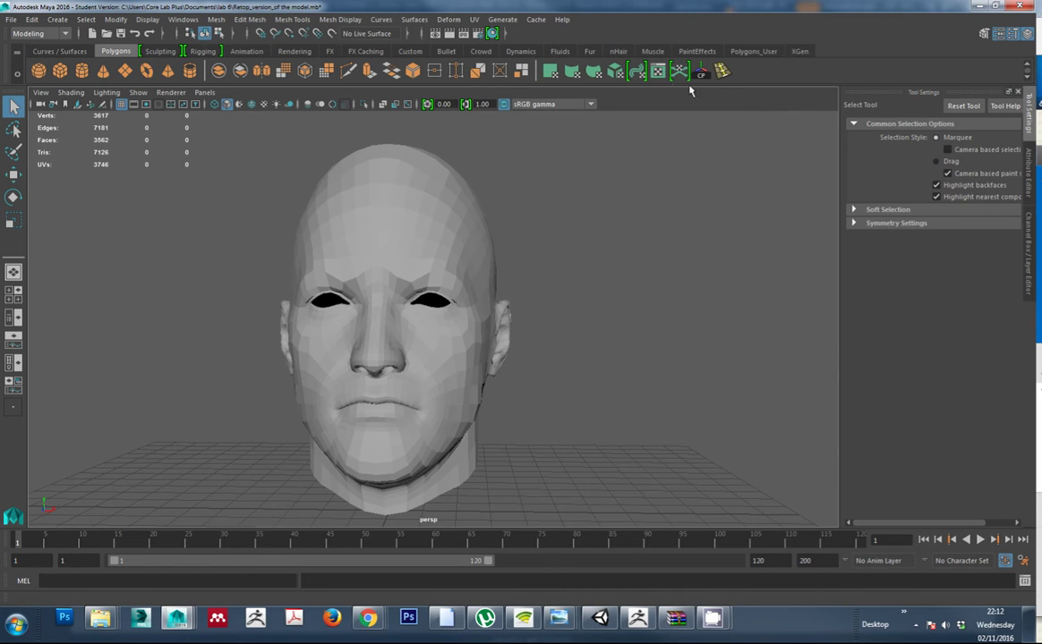
Step: Open the UV Editor beside the model and select the head mesh to display its full UV layout
{"action": "left_click", "coordinate": [662, 77]}
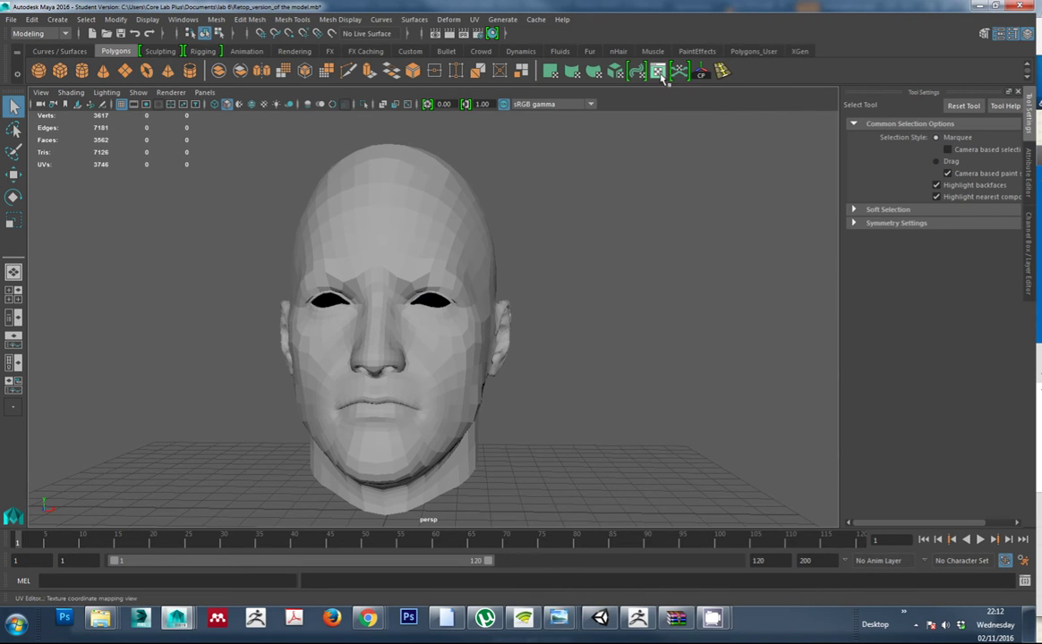
{"action": "left_click_drag", "start_coordinate": [490, 297], "coordinate": [631, 294]}
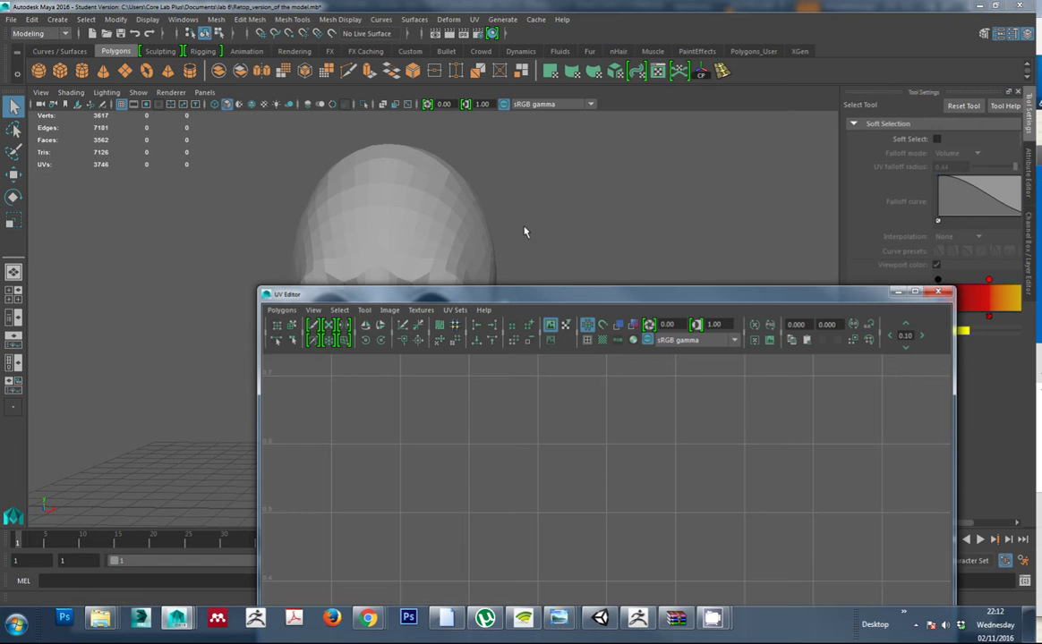
{"action": "right_click_drag", "start_coordinate": [525, 230], "coordinate": [492, 220], "text": "alt"}
{"action": "middle_click_drag", "start_coordinate": [559, 242], "coordinate": [419, 214], "text": "alt"}
{"action": "right_click_drag", "start_coordinate": [419, 214], "coordinate": [393, 199], "text": "alt"}
{"action": "left_click_drag", "start_coordinate": [394, 200], "coordinate": [421, 207], "text": "alt"}
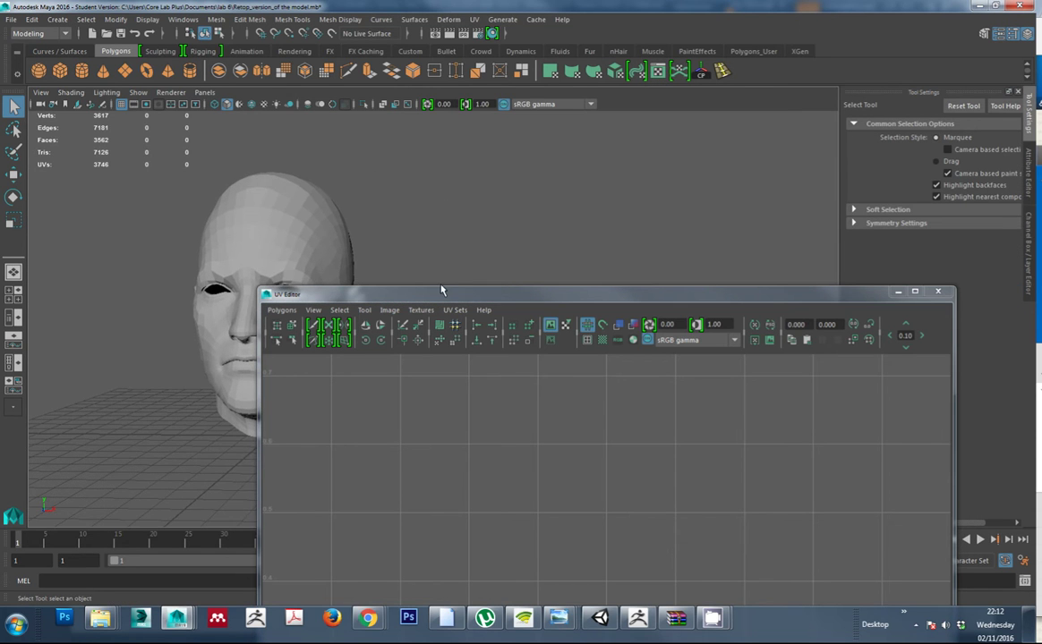
{"action": "left_click_drag", "start_coordinate": [501, 294], "coordinate": [754, 204]}
{"action": "left_click", "coordinate": [289, 260]}
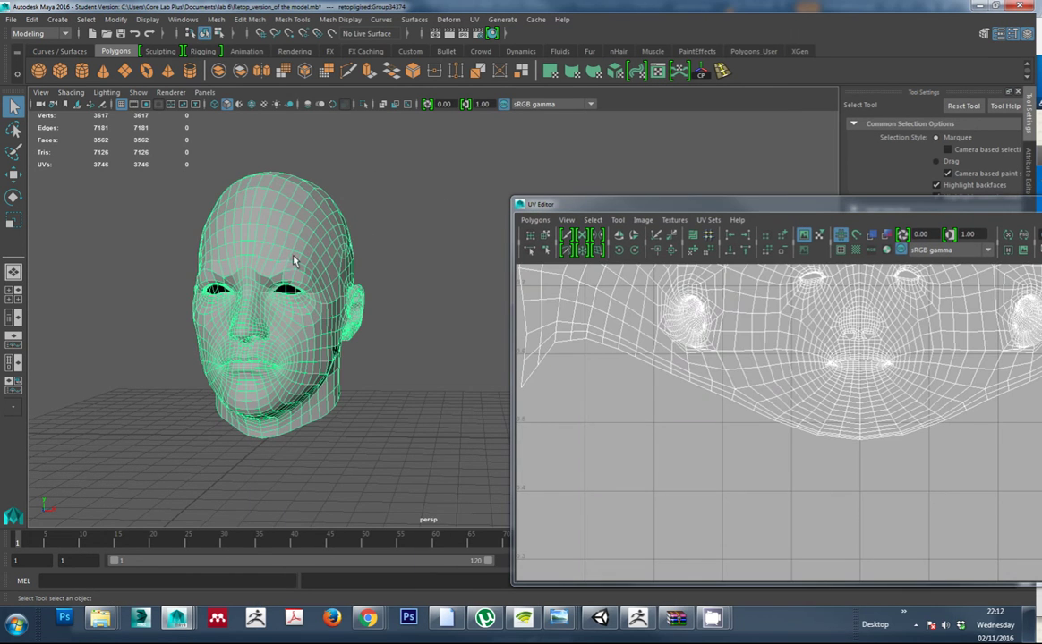
{"action": "right_click_drag", "start_coordinate": [815, 416], "coordinate": [767, 396], "text": "alt"}
{"action": "middle_click_drag", "start_coordinate": [841, 389], "coordinate": [665, 448], "text": "alt"}
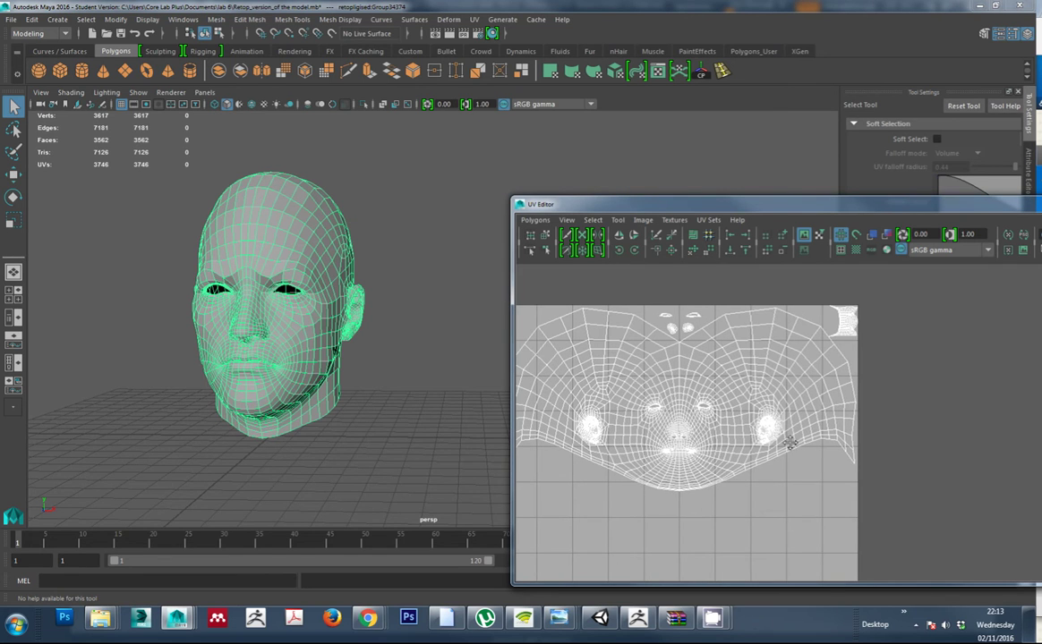
Step: Examine the selected head's wireframe from both sides alongside its UV layout, and close the UV Editor
{"action": "left_click_drag", "start_coordinate": [365, 389], "coordinate": [305, 346], "text": "alt"}
{"action": "right_click_drag", "start_coordinate": [305, 347], "coordinate": [384, 395], "text": "alt"}
{"action": "left_click_drag", "start_coordinate": [384, 396], "coordinate": [365, 362], "text": "alt"}
{"action": "right_click_drag", "start_coordinate": [331, 353], "coordinate": [358, 373], "text": "alt"}
{"action": "left_click_drag", "start_coordinate": [358, 372], "coordinate": [329, 349], "text": "alt"}
{"action": "right_click_drag", "start_coordinate": [329, 349], "coordinate": [270, 262], "text": "alt"}
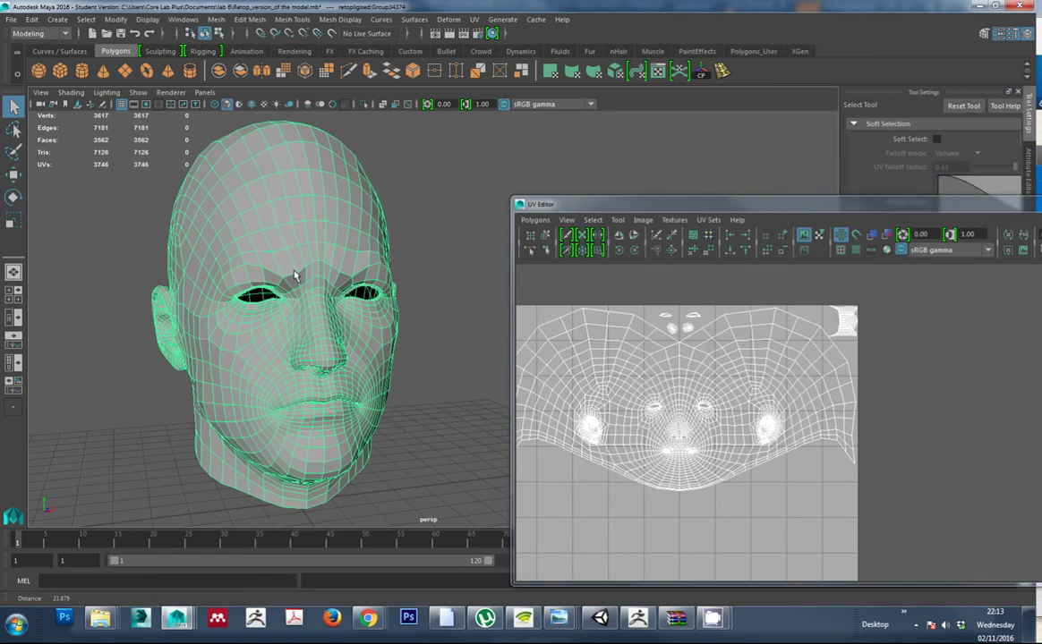
{"action": "left_click_drag", "start_coordinate": [407, 319], "coordinate": [390, 331], "text": "alt"}
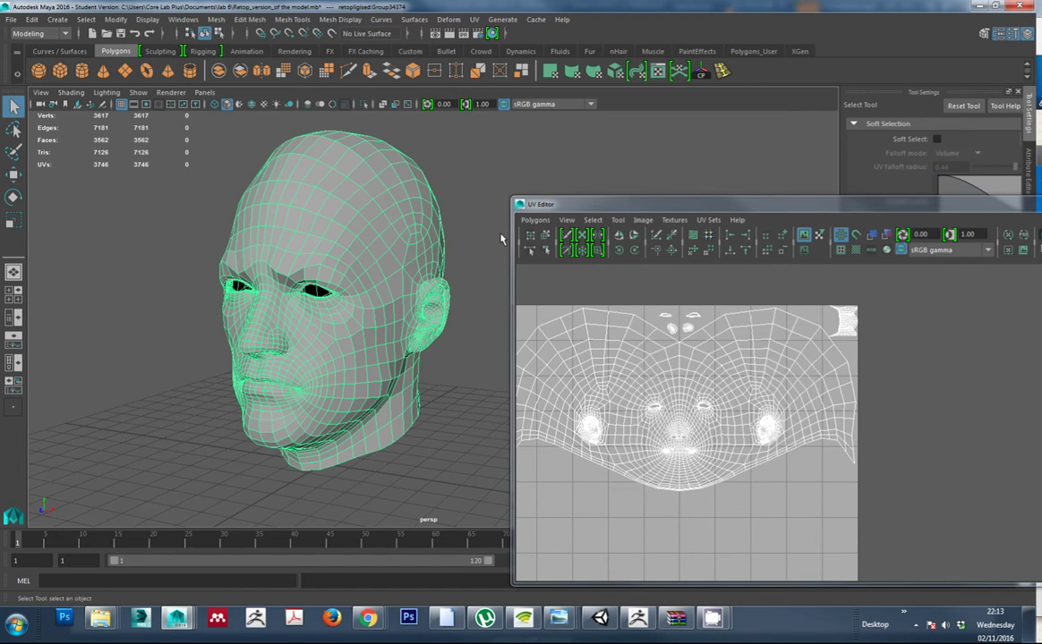
{"action": "left_click_drag", "start_coordinate": [825, 205], "coordinate": [554, 224]}
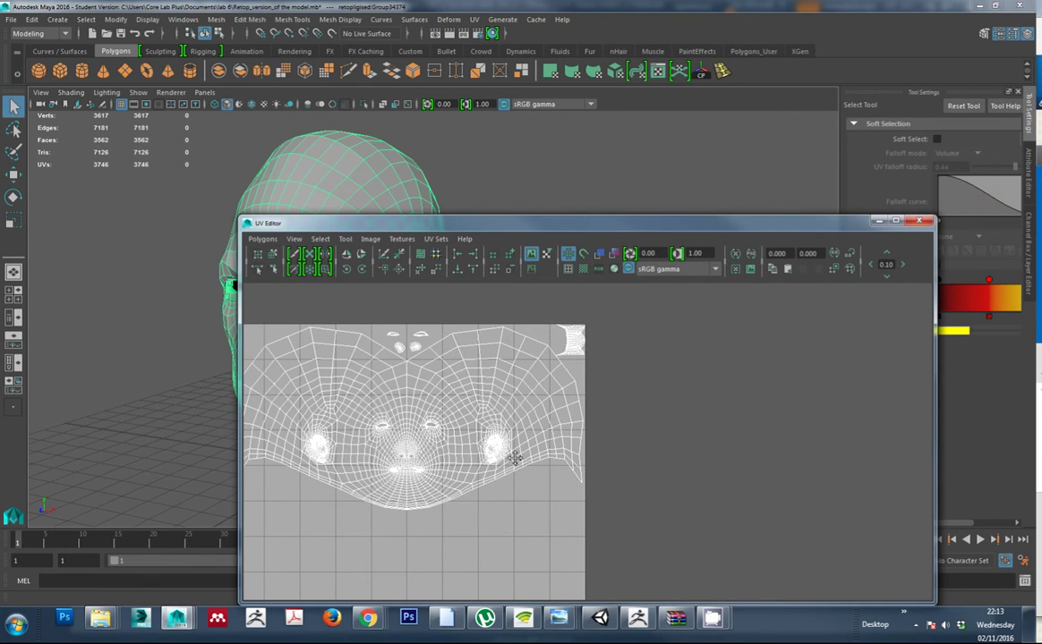
{"action": "left_click", "coordinate": [922, 221]}
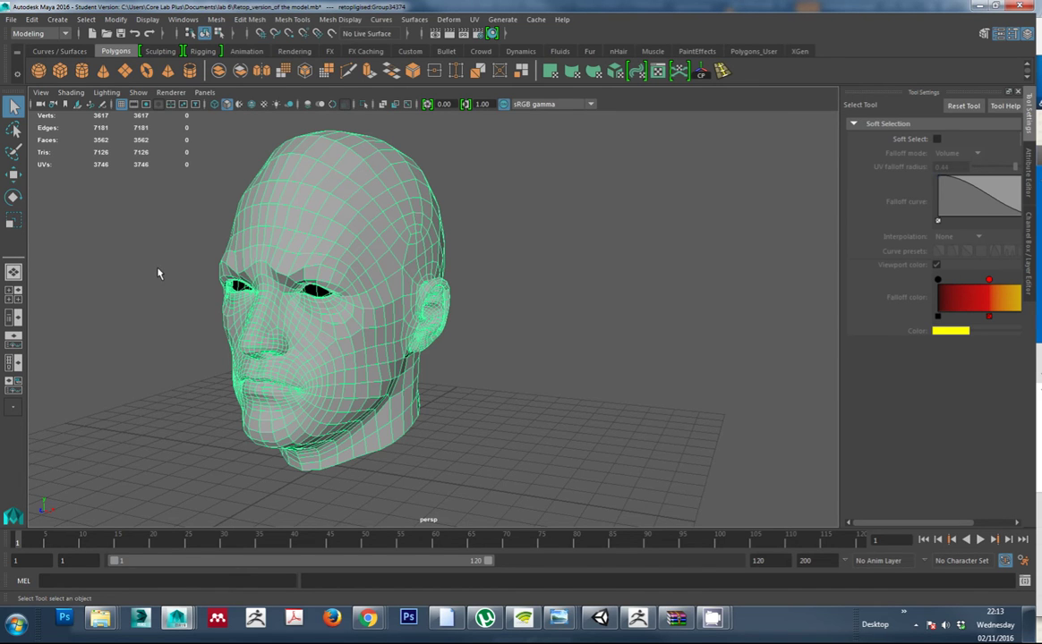
Step: Check in the Plug-in Manager whether objExport.mll is loaded and set to auto load, and close the manager
{"action": "left_click", "coordinate": [183, 21]}
{"action": "mouse_move", "coordinate": [228, 105]}
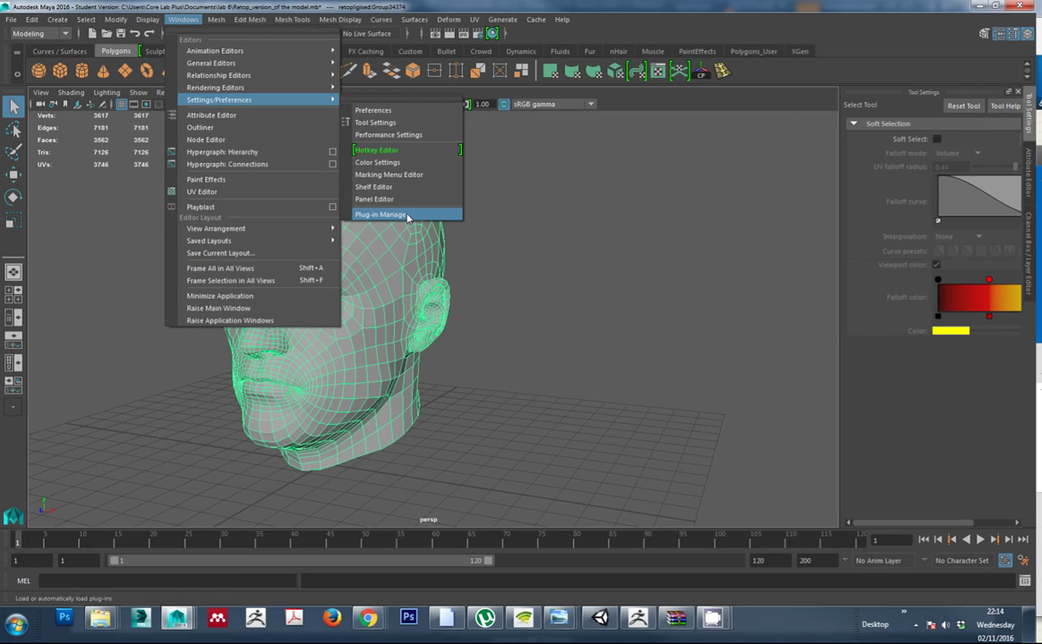
{"action": "left_click", "coordinate": [381, 214]}
{"action": "scroll", "coordinate": [563, 298], "scroll_direction": "down", "scroll_amount": 10}
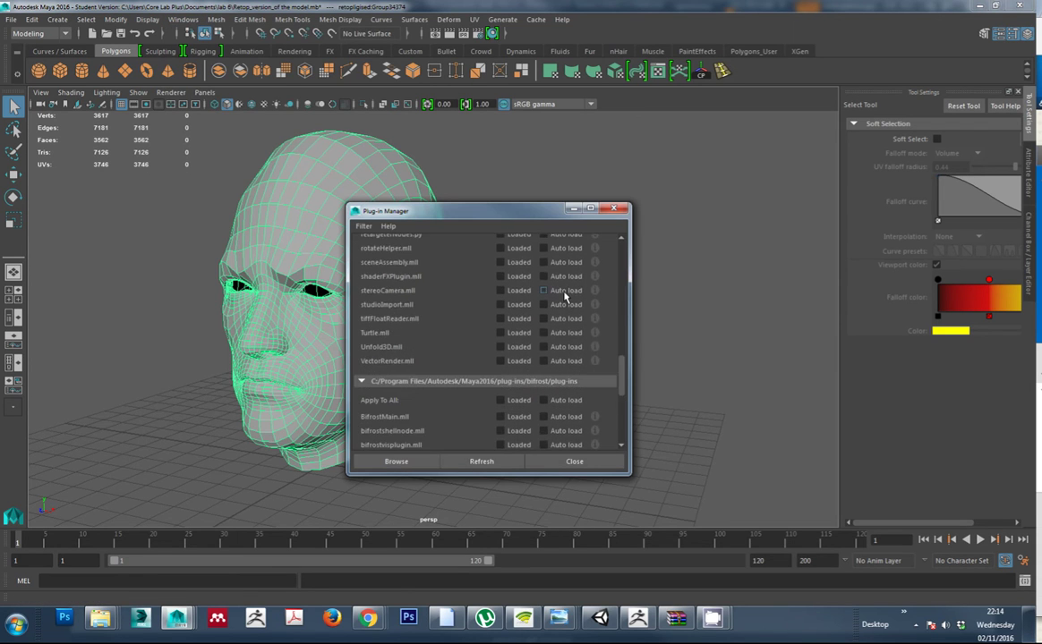
{"action": "scroll", "coordinate": [564, 298], "scroll_direction": "down", "scroll_amount": 10}
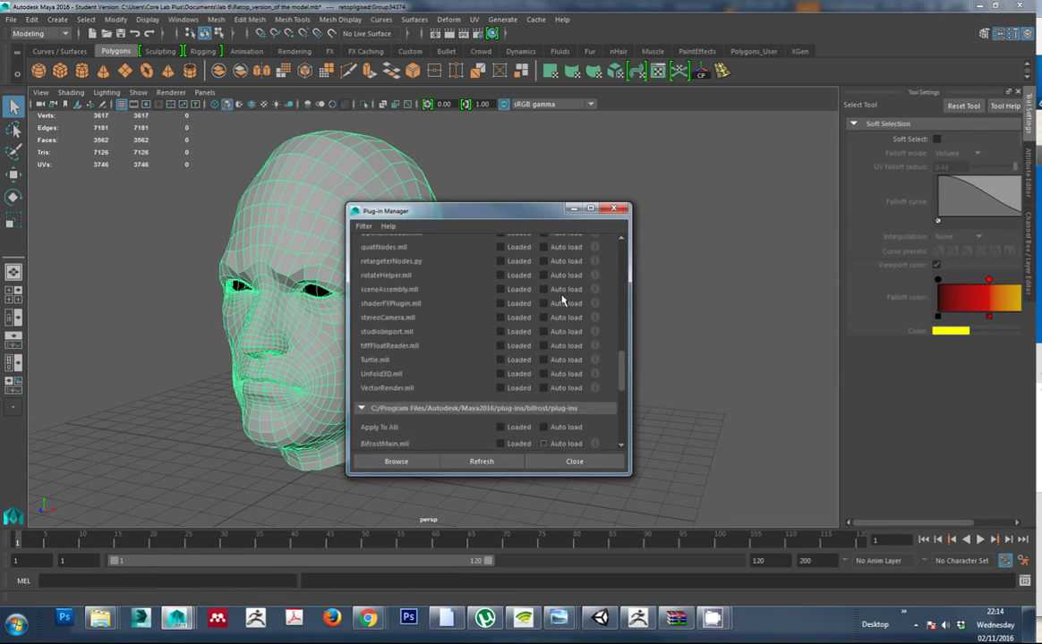
{"action": "scroll", "coordinate": [563, 298], "scroll_direction": "up", "scroll_amount": 1}
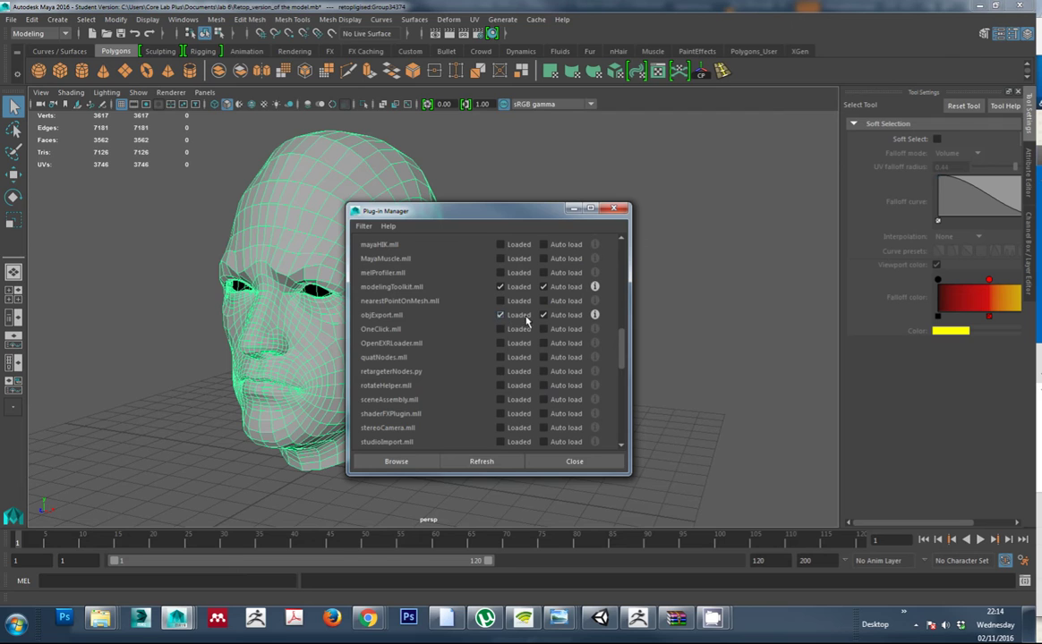
{"action": "left_click", "coordinate": [579, 464]}
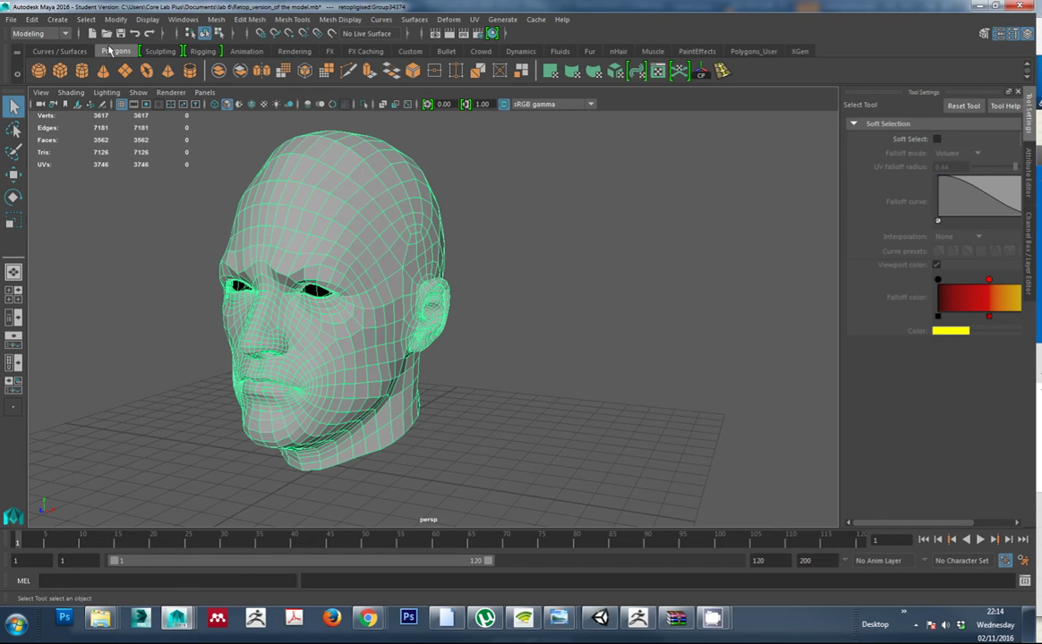
Step: Export the selected head as an OBJexport file named lowresmodel into the Documents\lab 6 folder
{"action": "left_click", "coordinate": [10, 19]}
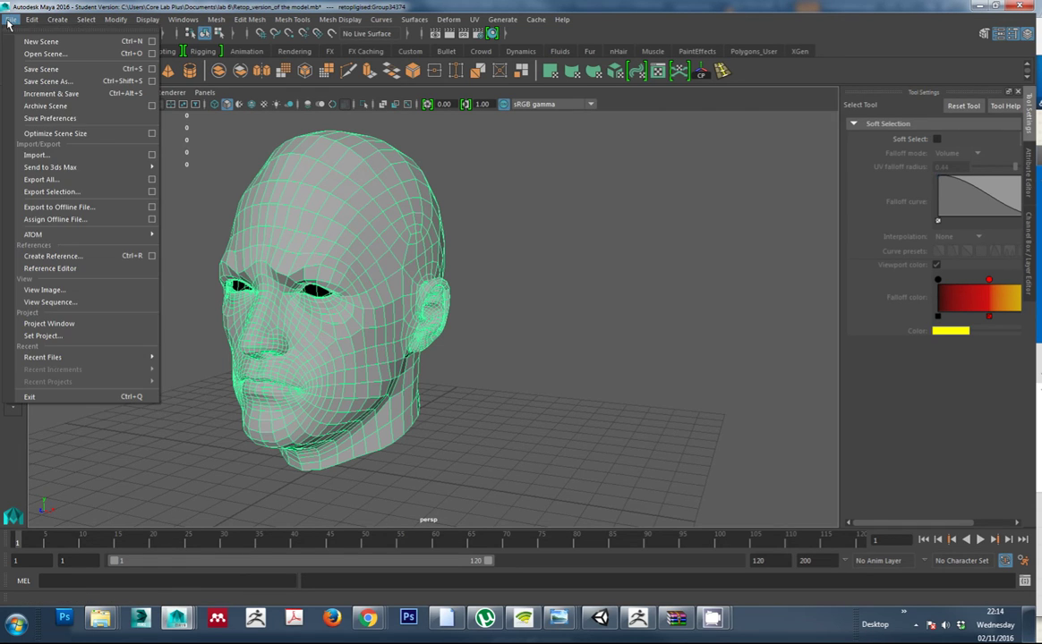
{"action": "left_click", "coordinate": [83, 194]}
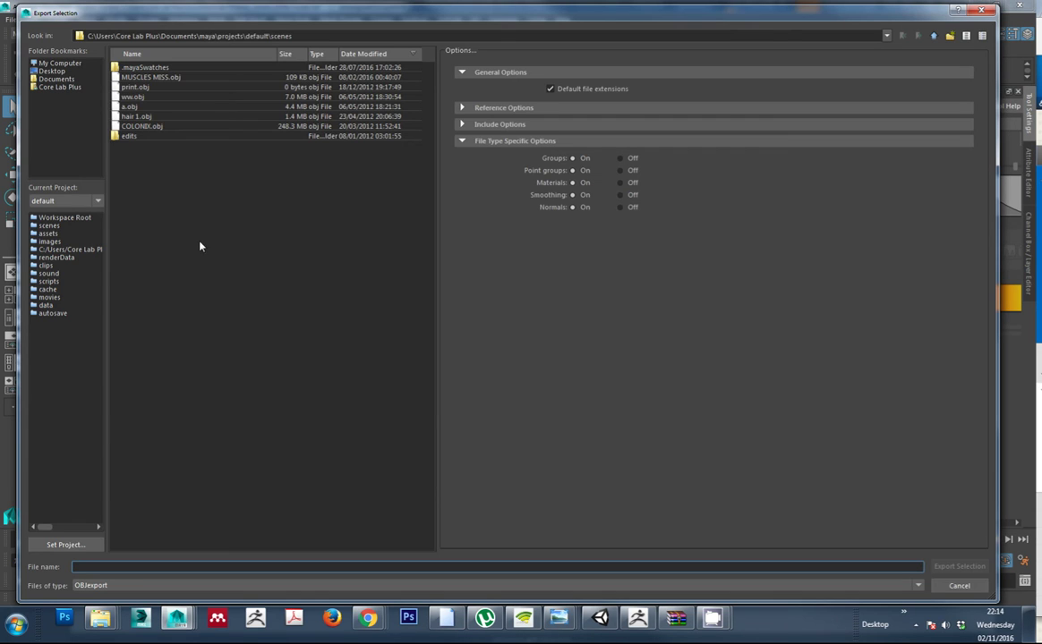
{"action": "left_click", "coordinate": [56, 79]}
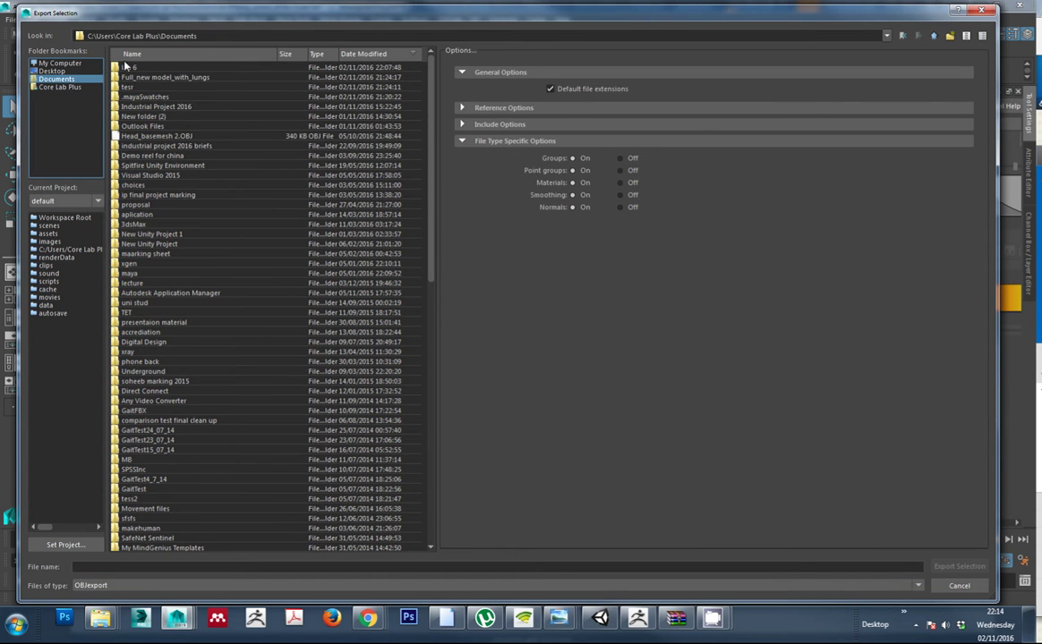
{"action": "double_click", "coordinate": [129, 69]}
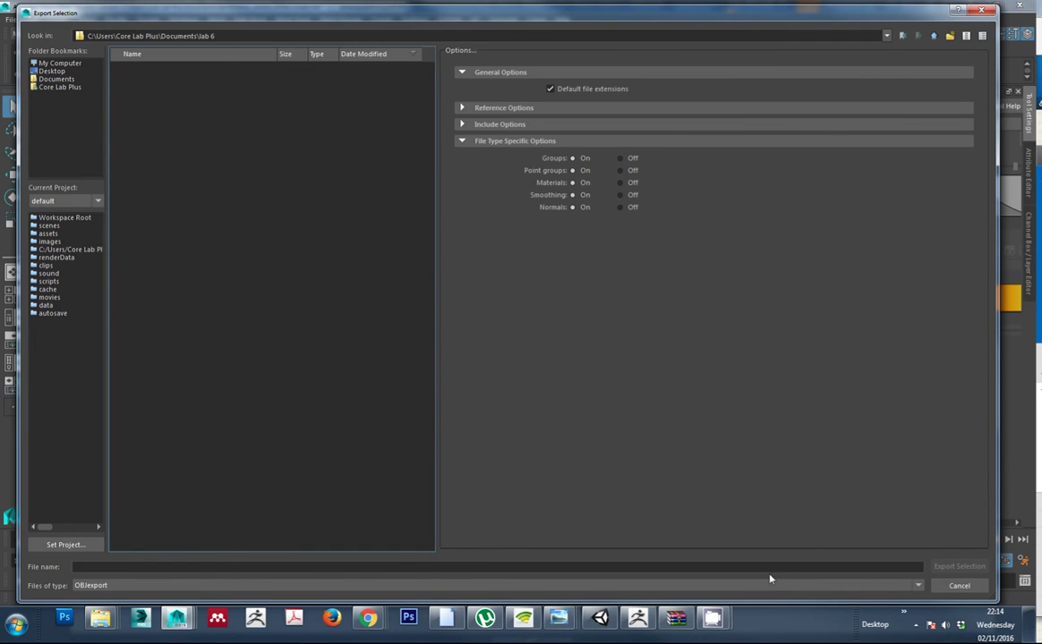
{"action": "left_click", "coordinate": [918, 586]}
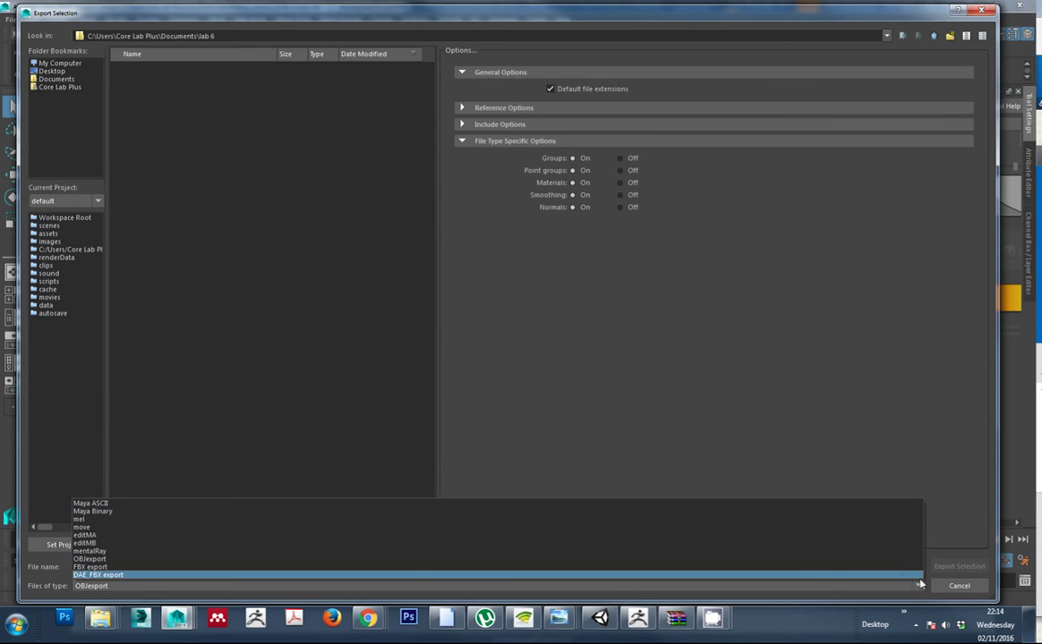
{"action": "left_click", "coordinate": [90, 561]}
{"action": "left_click", "coordinate": [90, 565]}
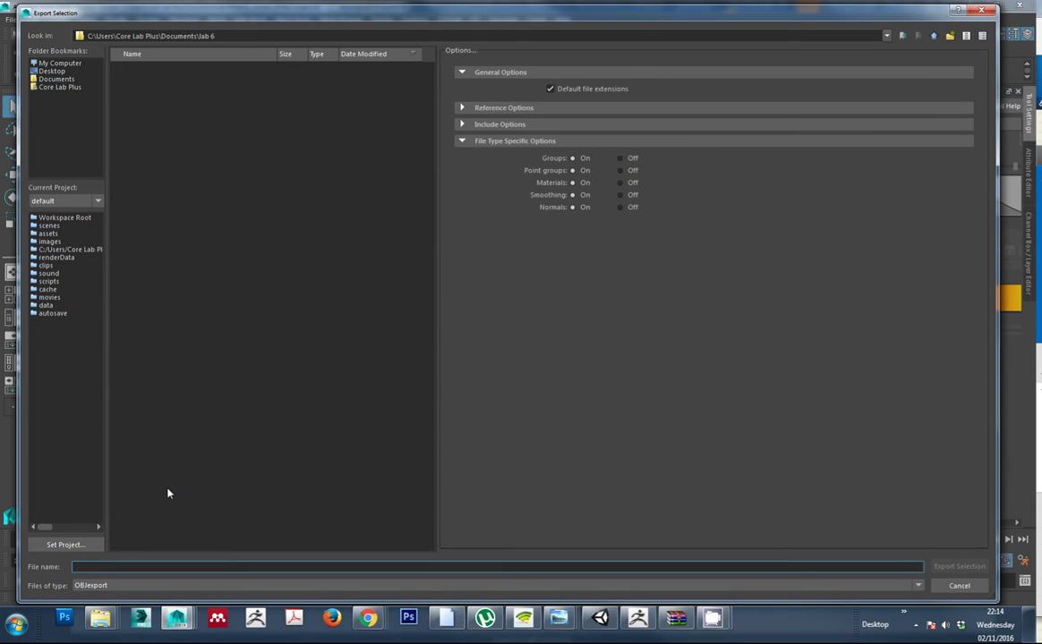
{"action": "type", "text": "lowresmodel"}
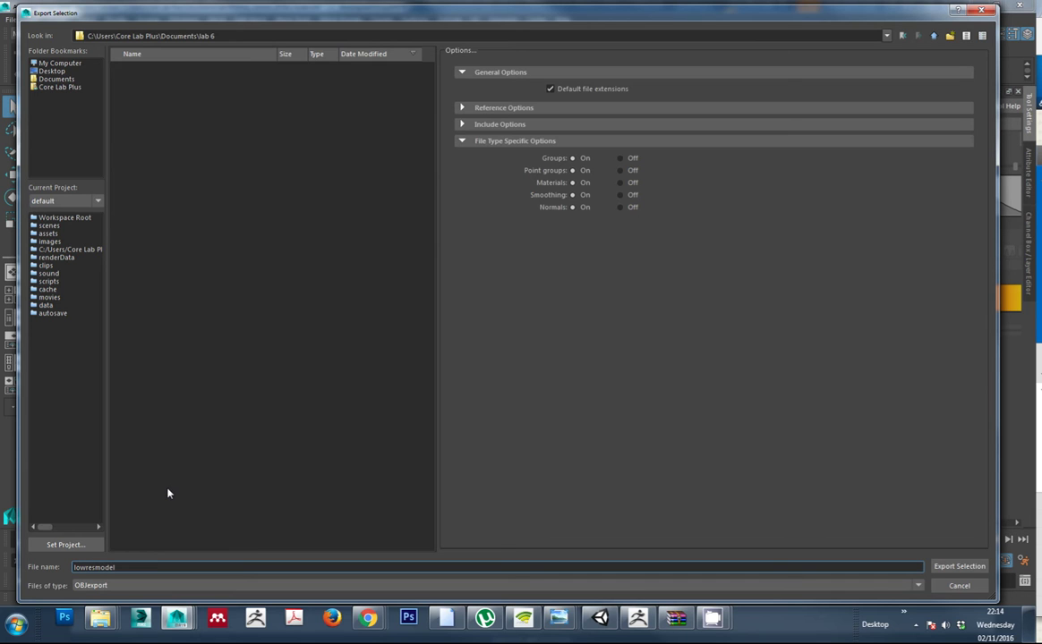
{"action": "left_click", "coordinate": [954, 567]}
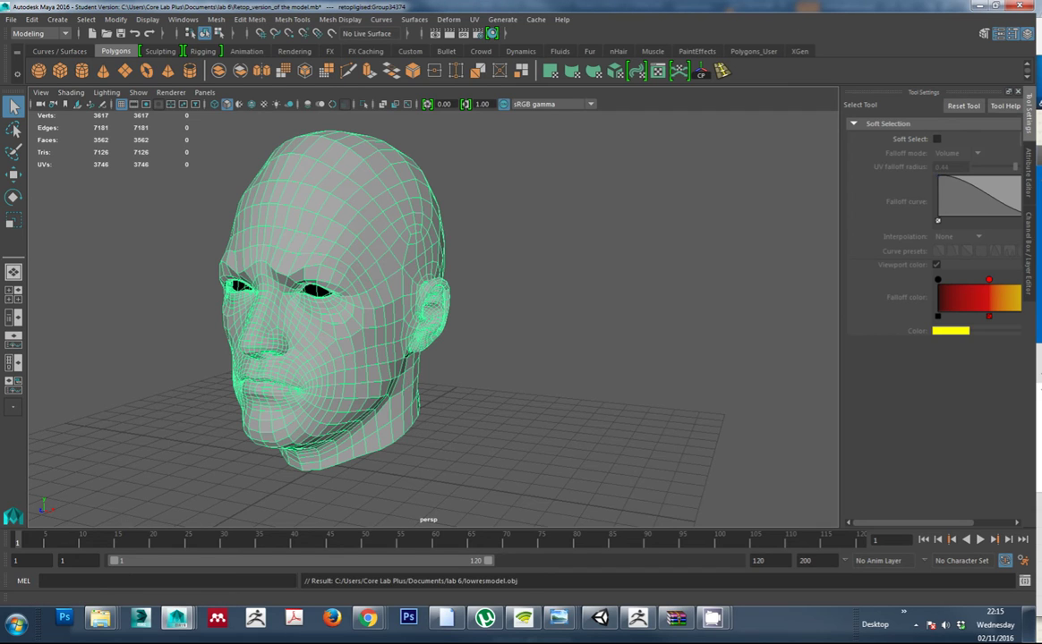
Step: Switch to ZBrush and load the tool "Highres_version of the model" from the Documents\lab 6 folder
{"action": "left_click", "coordinate": [640, 626]}
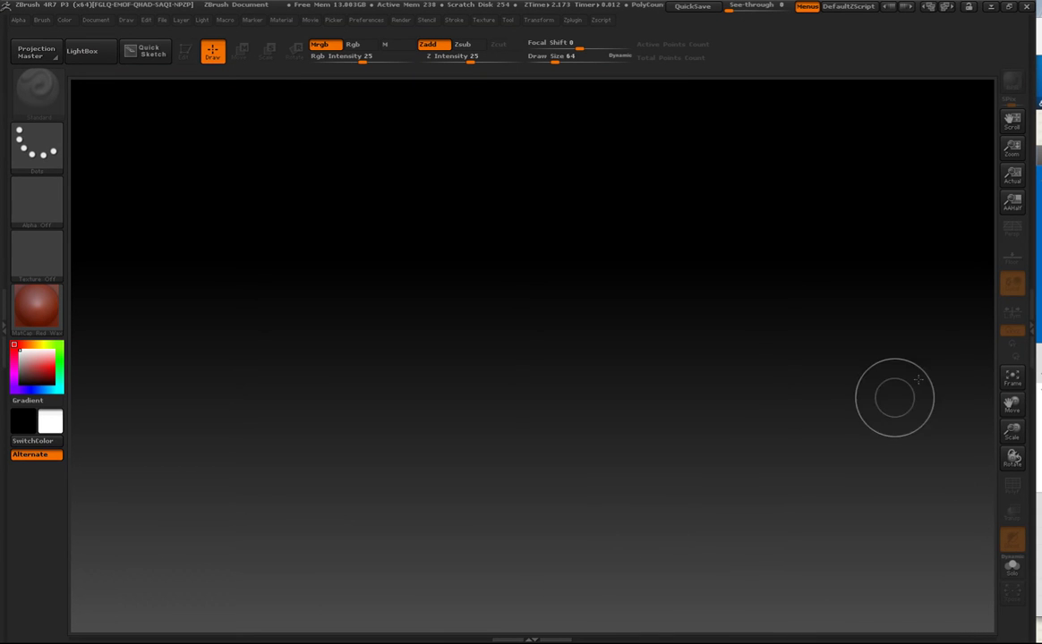
{"action": "left_click", "coordinate": [1030, 331]}
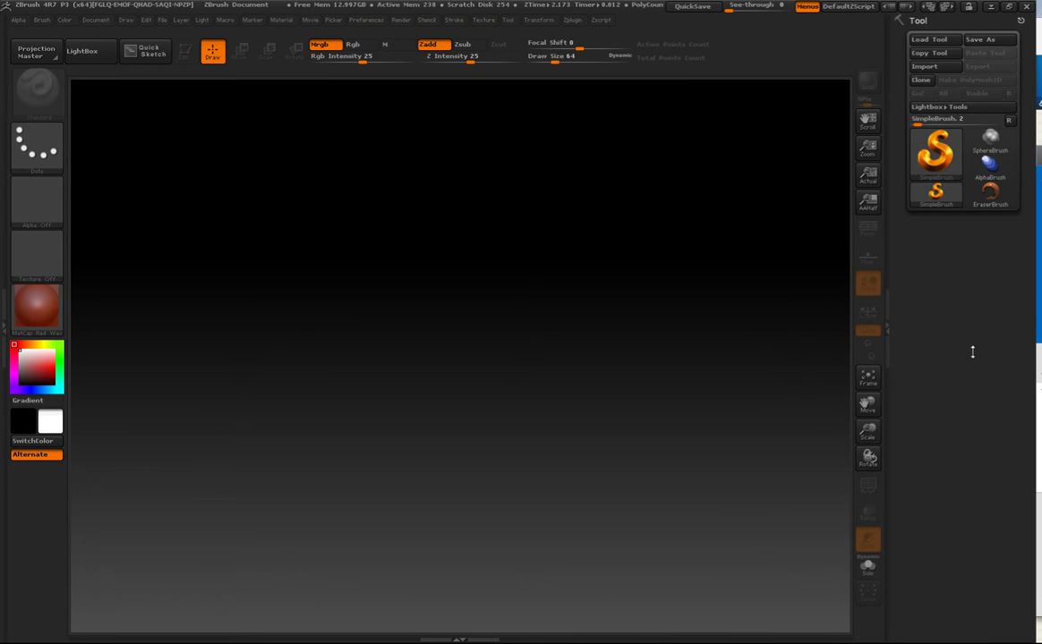
{"action": "left_click", "coordinate": [925, 43]}
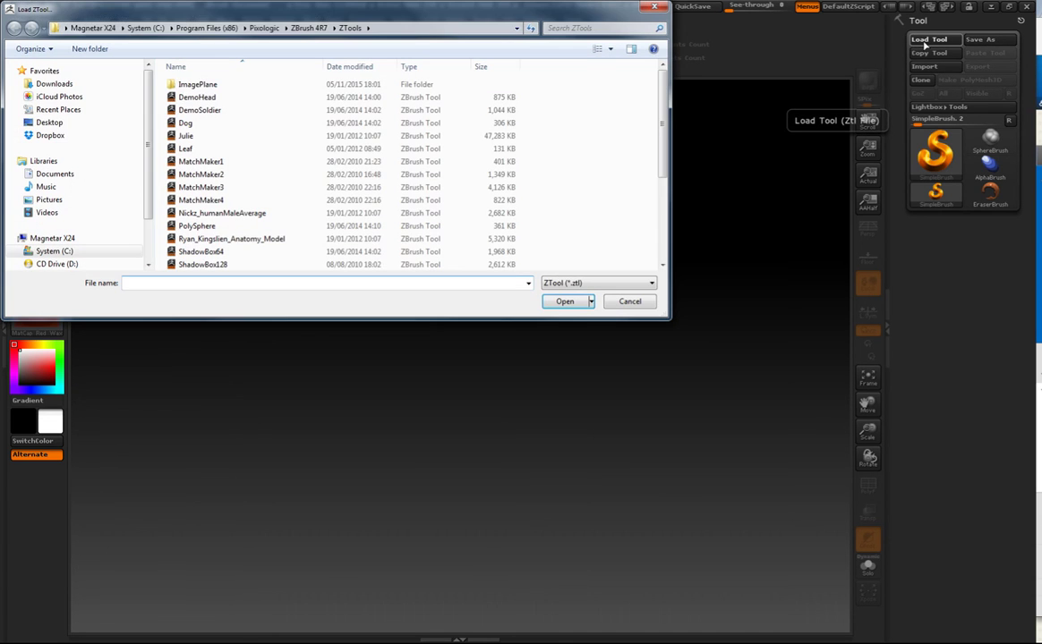
{"action": "left_click", "coordinate": [55, 174]}
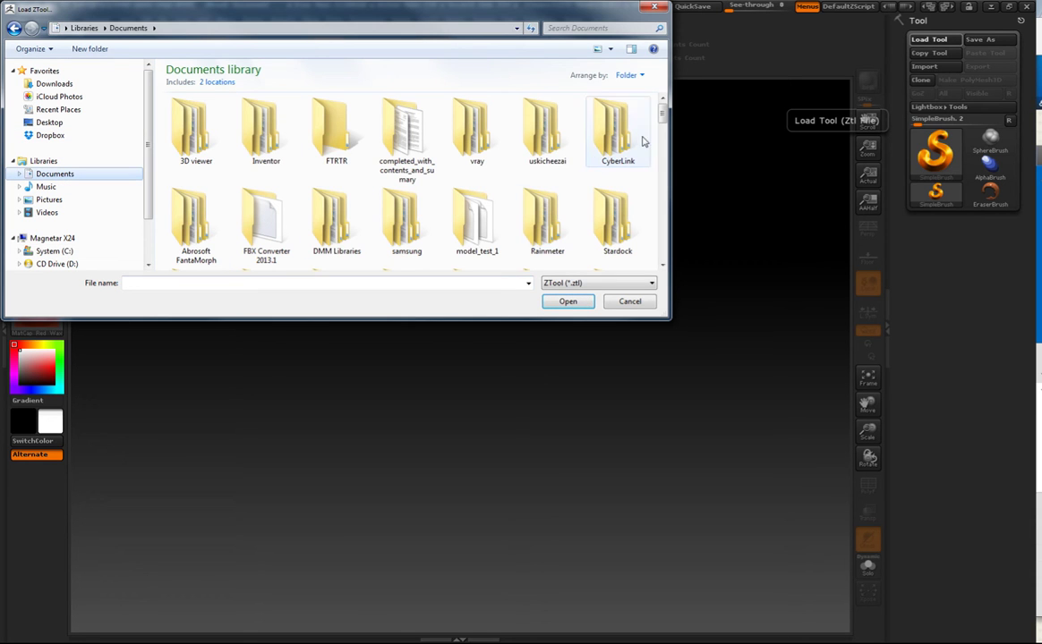
{"action": "left_click_drag", "start_coordinate": [661, 122], "coordinate": [661, 254]}
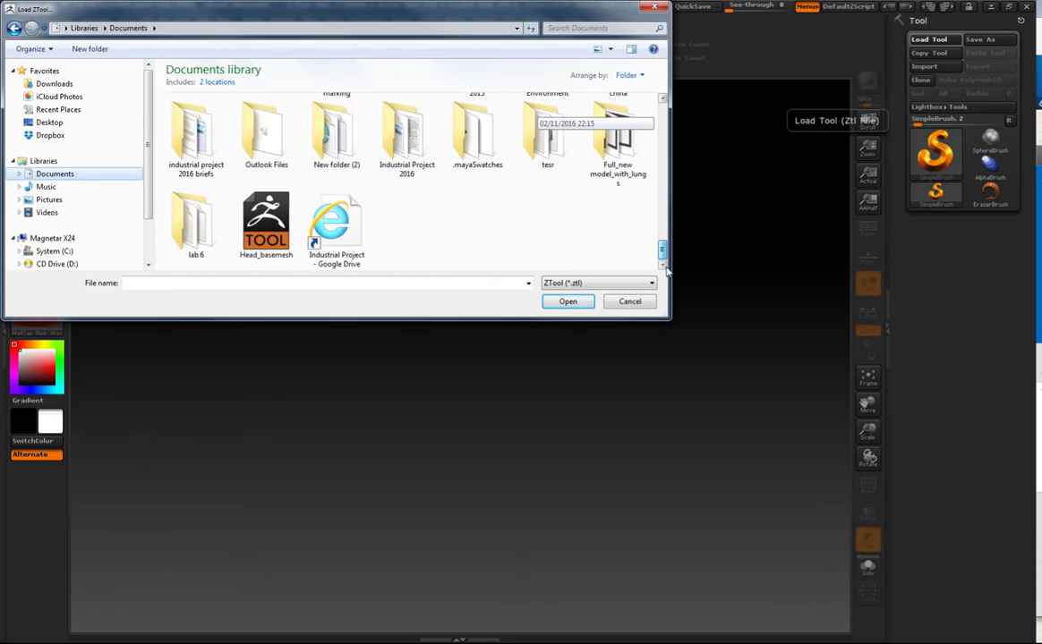
{"action": "double_click", "coordinate": [180, 208]}
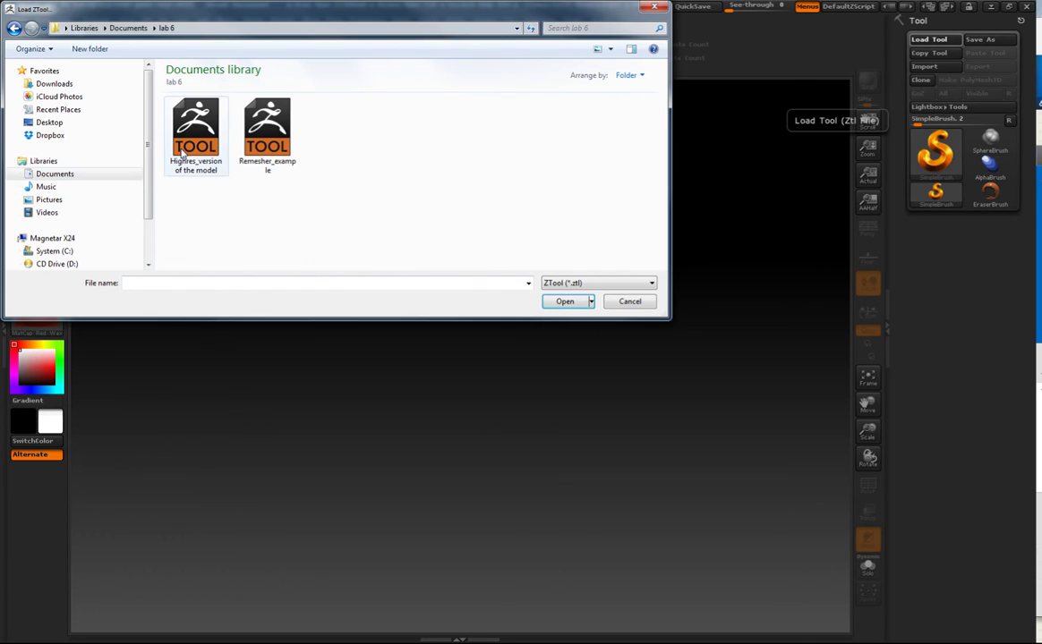
{"action": "left_click", "coordinate": [211, 145]}
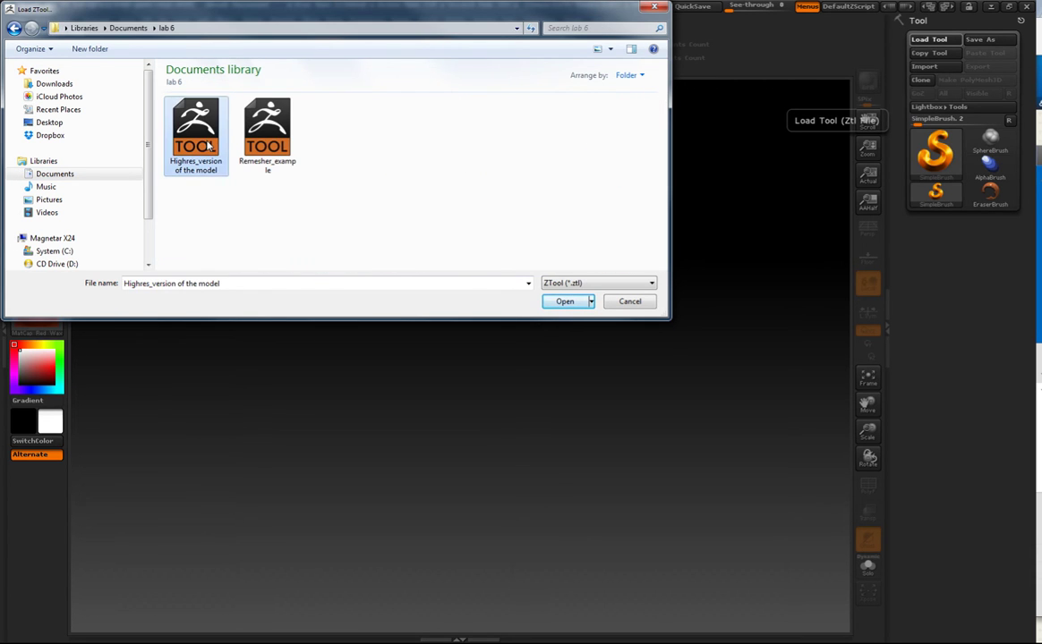
{"action": "left_click", "coordinate": [571, 302]}
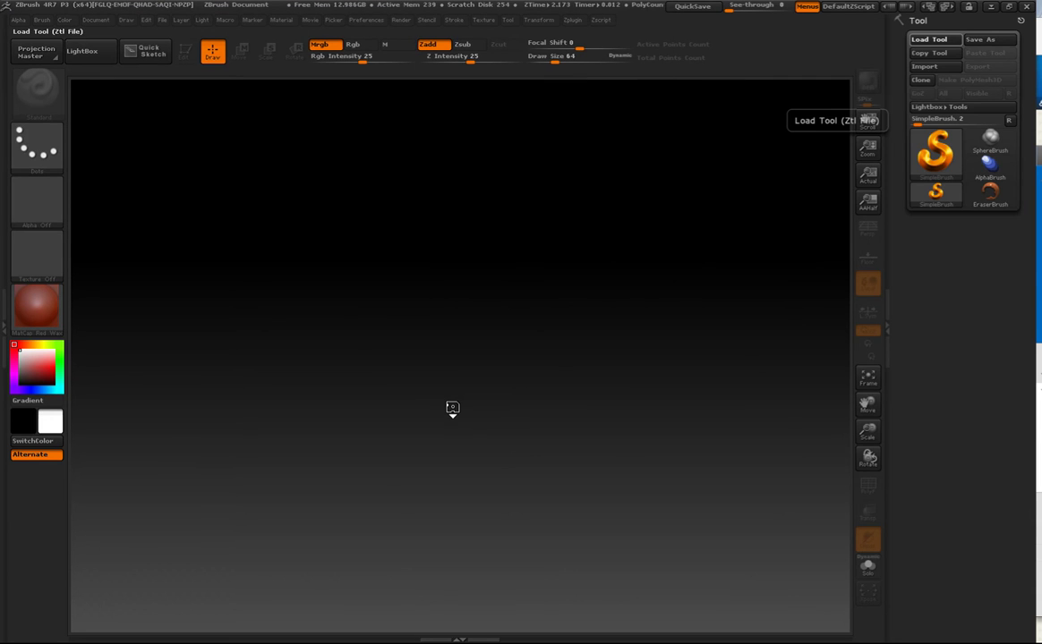
Step: Draw the high-res head on the canvas, enter edit mode, and turn the head upright to face front
{"action": "mouse_move", "coordinate": [480, 389]}
{"action": "left_mouse_down"}
{"action": "mouse_move", "coordinate": [556, 418]}
{"action": "mouse_move", "coordinate": [602, 453]}
{"action": "left_mouse_up"}
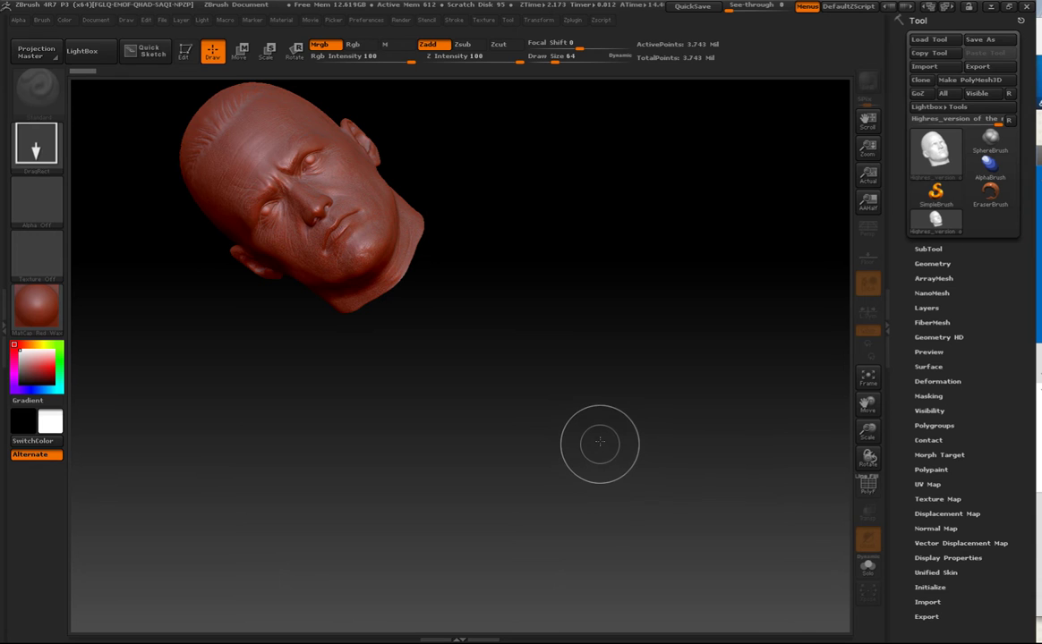
{"action": "key", "text": "t"}
{"action": "mouse_move", "coordinate": [541, 310]}
{"action": "left_mouse_down"}
{"action": "mouse_move", "coordinate": [513, 310]}
{"action": "mouse_move", "coordinate": [472, 333]}
{"action": "mouse_move", "coordinate": [459, 463]}
{"action": "mouse_move", "coordinate": [453, 397]}
{"action": "mouse_move", "coordinate": [553, 458]}
{"action": "mouse_move", "coordinate": [579, 372]}
{"action": "mouse_move", "coordinate": [607, 400]}
{"action": "left_mouse_up"}
{"action": "left_click_drag", "start_coordinate": [641, 349], "coordinate": [637, 390], "text": "alt"}
Step: Apply the MatCap Metal03 material to the high-res head
{"action": "left_click", "coordinate": [47, 328]}
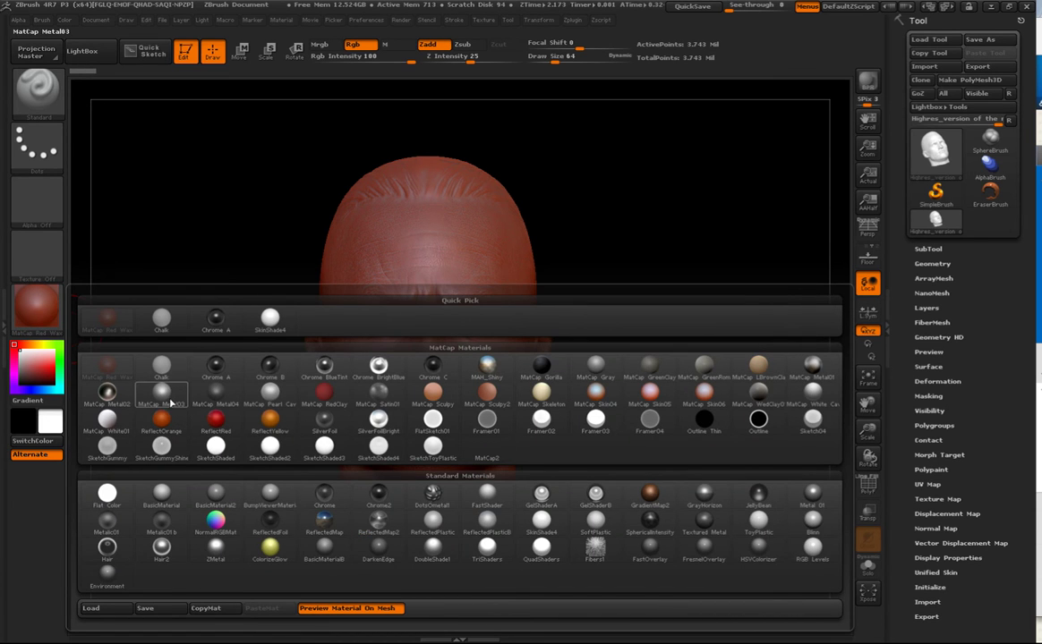
{"action": "left_click", "coordinate": [163, 397]}
{"action": "left_click_drag", "start_coordinate": [545, 402], "coordinate": [602, 431]}
{"action": "left_click_drag", "start_coordinate": [696, 339], "coordinate": [696, 358], "text": "alt"}
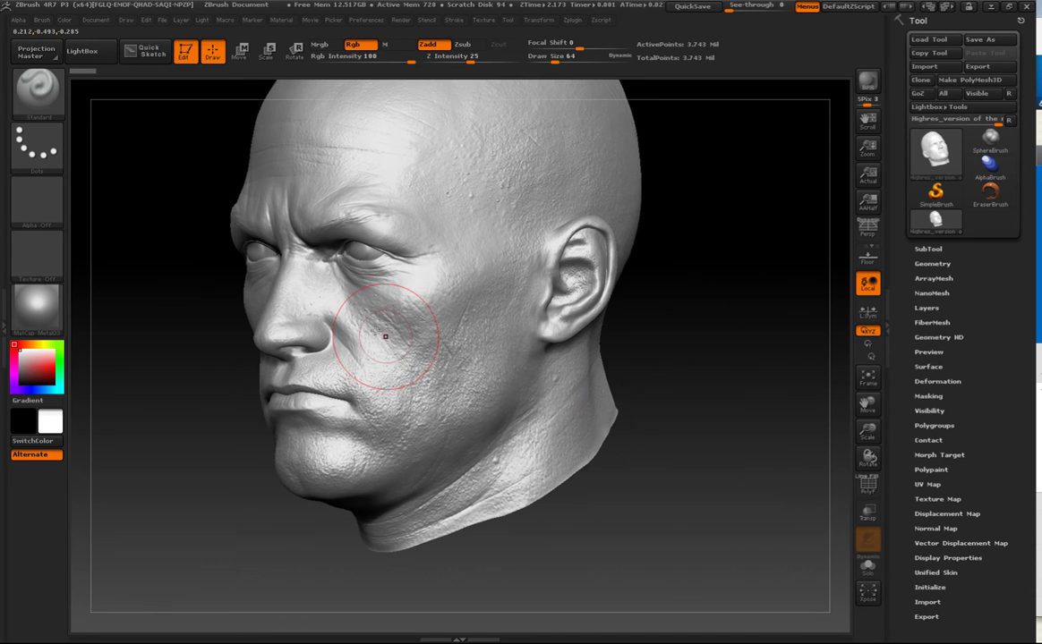
Step: Examine the high-res head's skin detail from several angles and check its subdivision settings under Geometry
{"action": "left_click", "coordinate": [52, 322]}
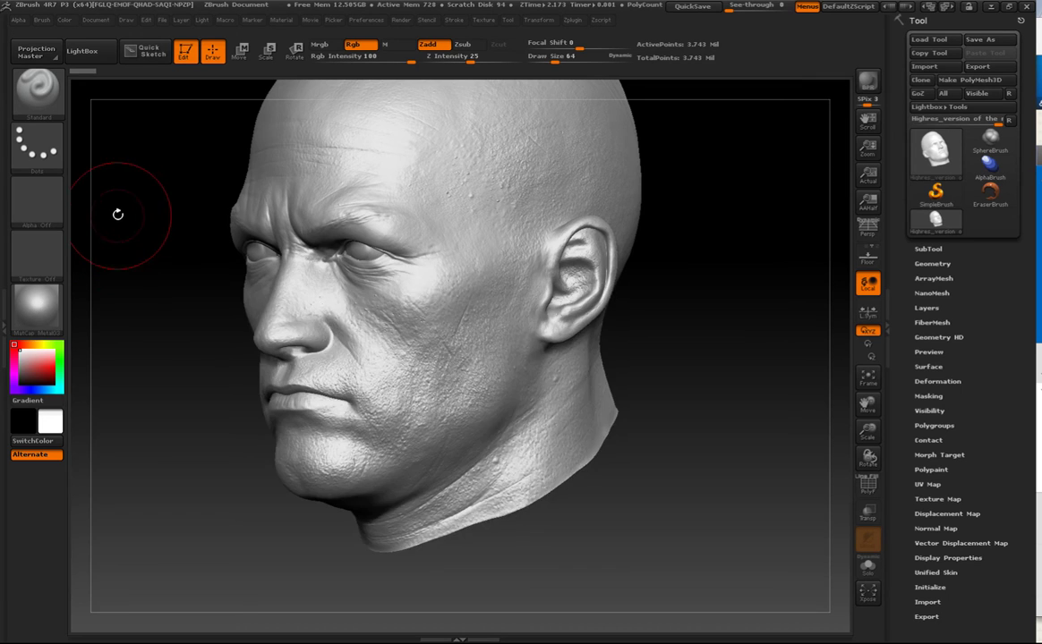
{"action": "left_click_drag", "start_coordinate": [118, 215], "coordinate": [149, 215]}
{"action": "left_click_drag", "start_coordinate": [668, 445], "coordinate": [673, 404], "text": "alt"}
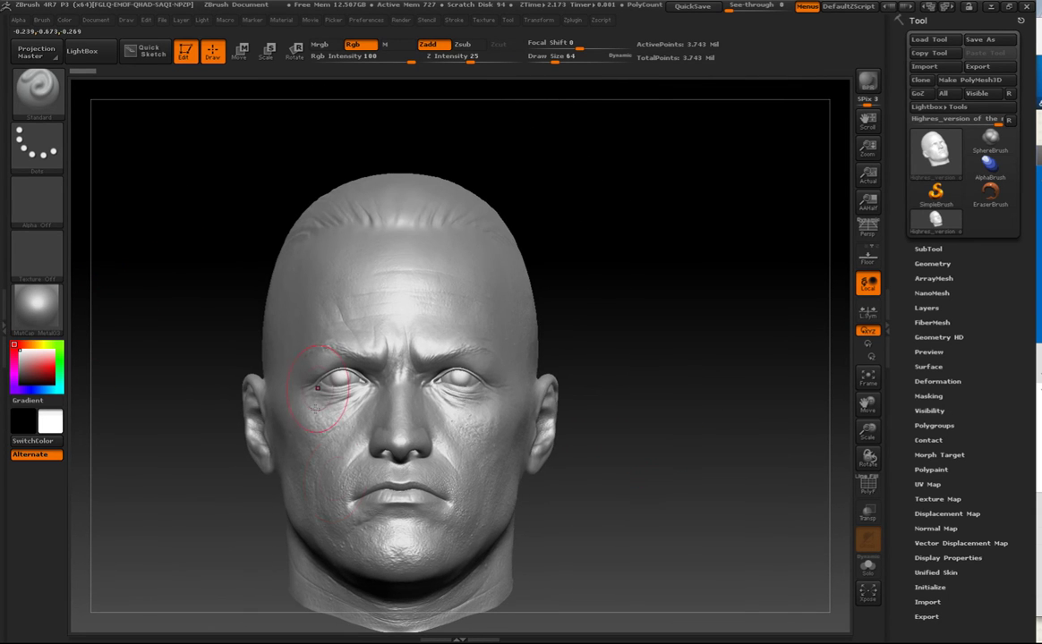
{"action": "left_click", "coordinate": [44, 317]}
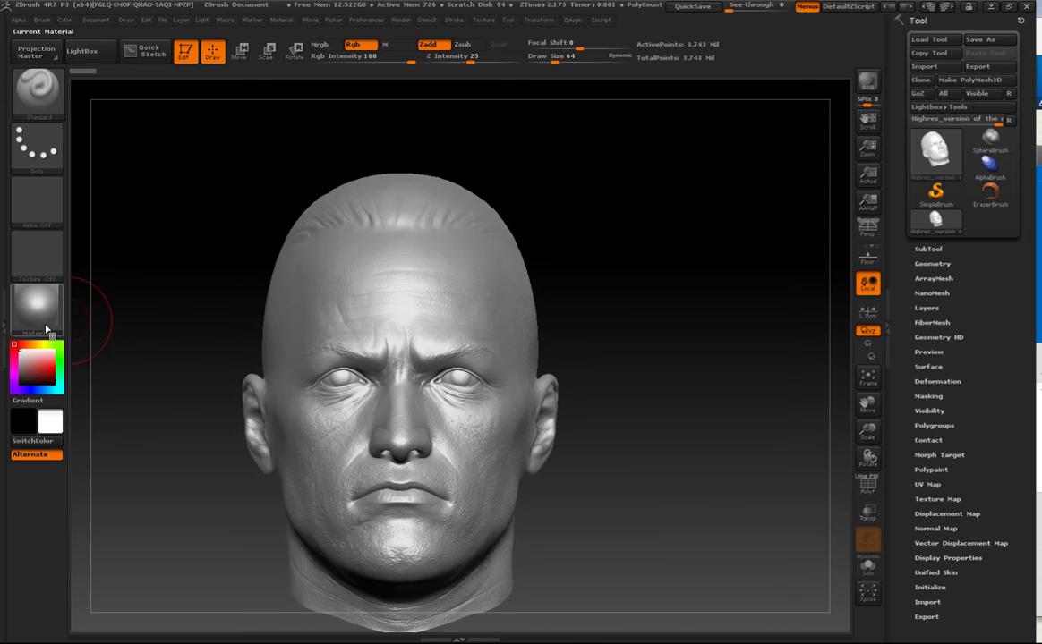
{"action": "left_click", "coordinate": [46, 329]}
{"action": "left_click_drag", "start_coordinate": [684, 384], "coordinate": [618, 358]}
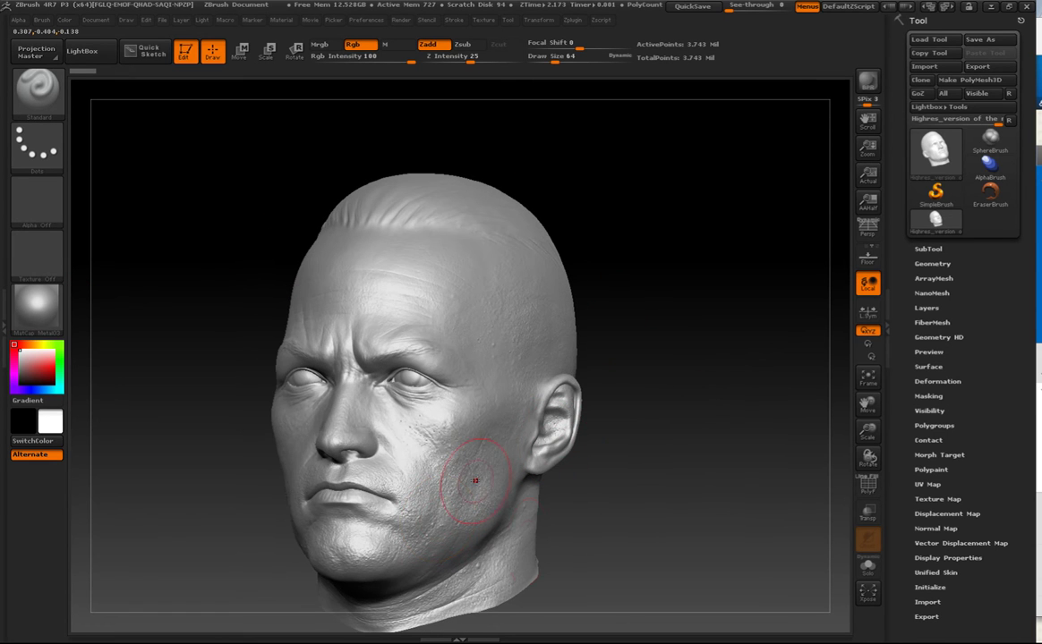
{"action": "left_click_drag", "start_coordinate": [673, 527], "coordinate": [725, 453]}
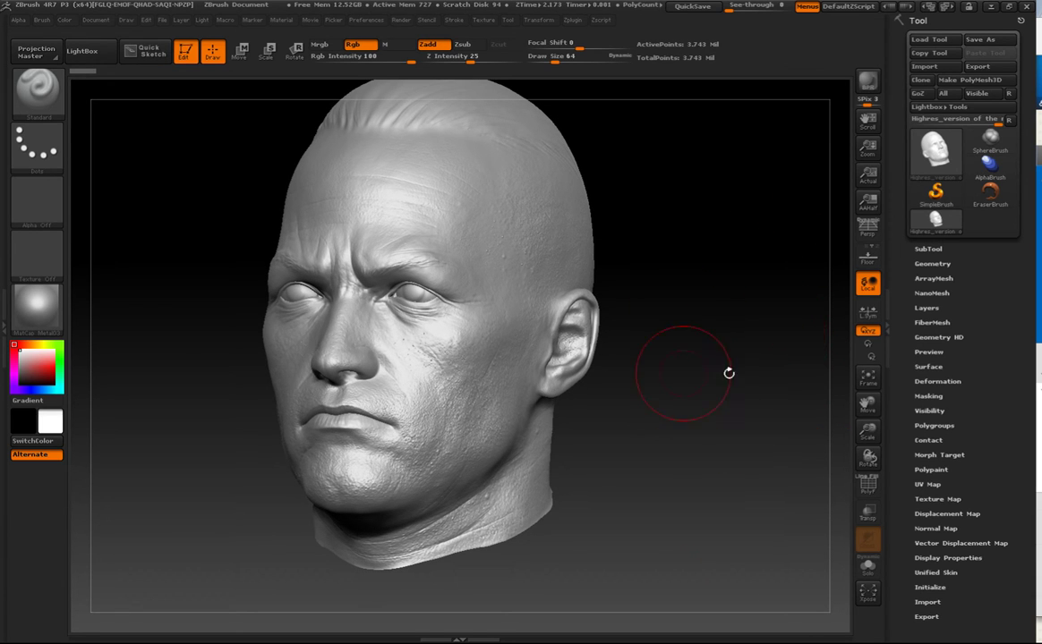
{"action": "left_click_drag", "start_coordinate": [719, 374], "coordinate": [842, 349]}
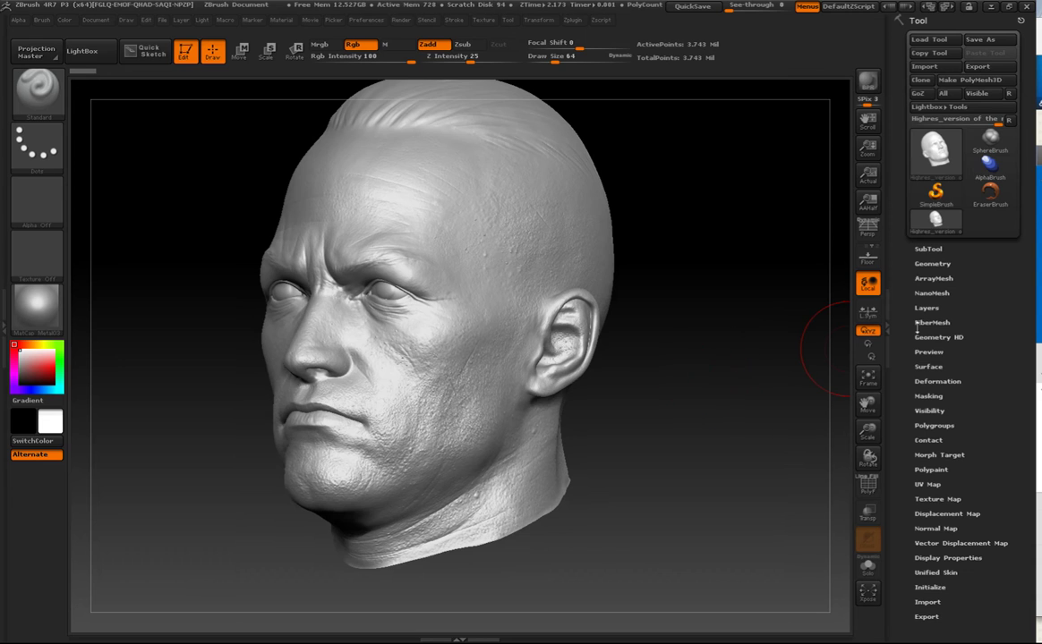
{"action": "left_click", "coordinate": [932, 264]}
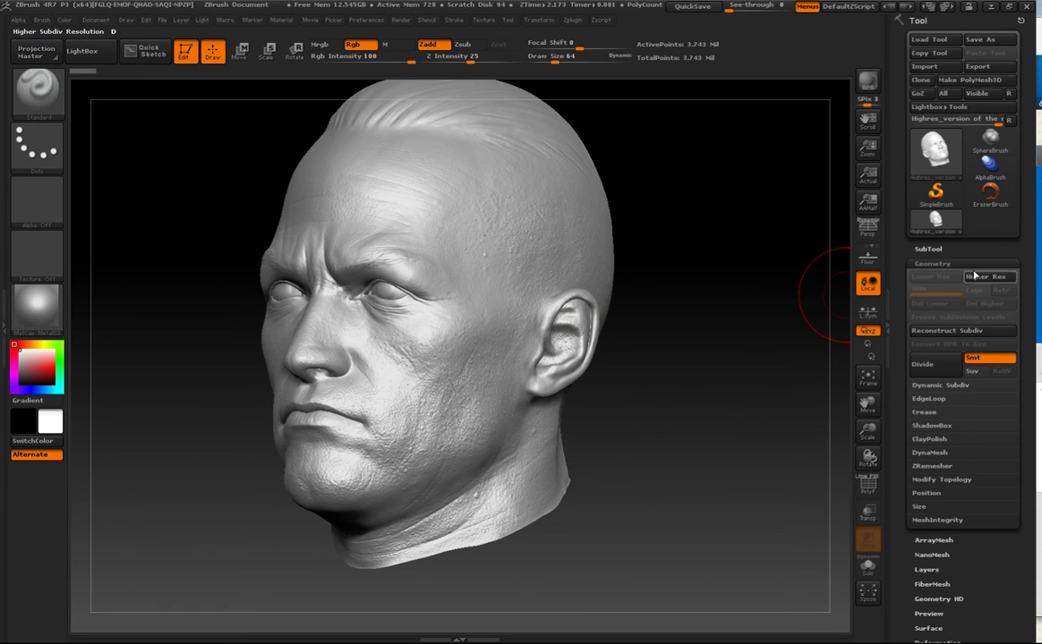
{"action": "left_click", "coordinate": [932, 261]}
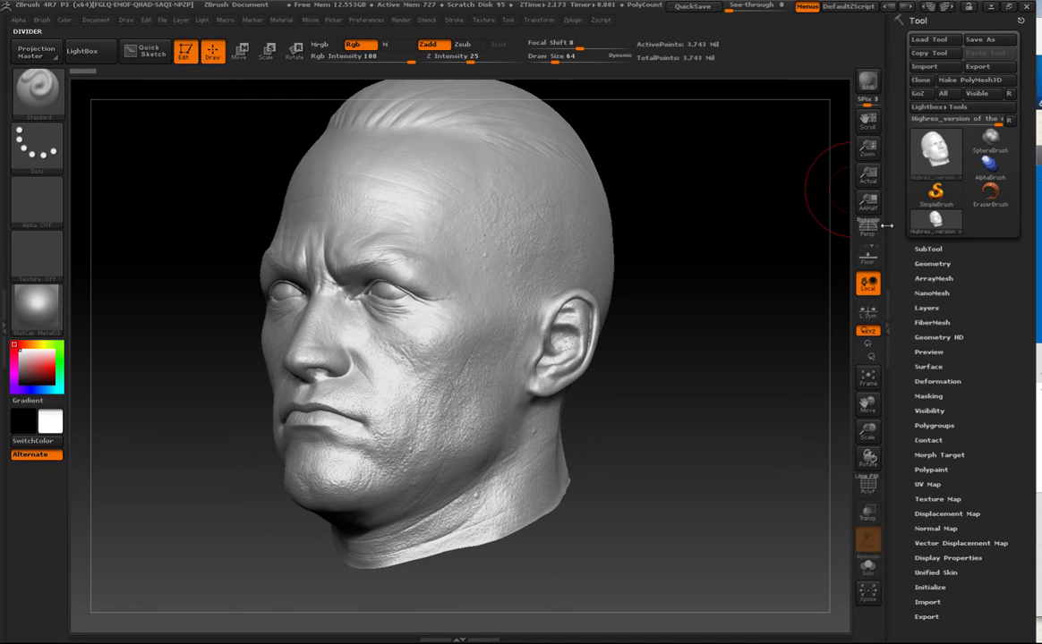
Step: Switch to the SimpleBrush tool and import lowresmodel.obj from the lab 6 folder, splitting its nonstandard polygons into quads and triangles
{"action": "left_click", "coordinate": [935, 193]}
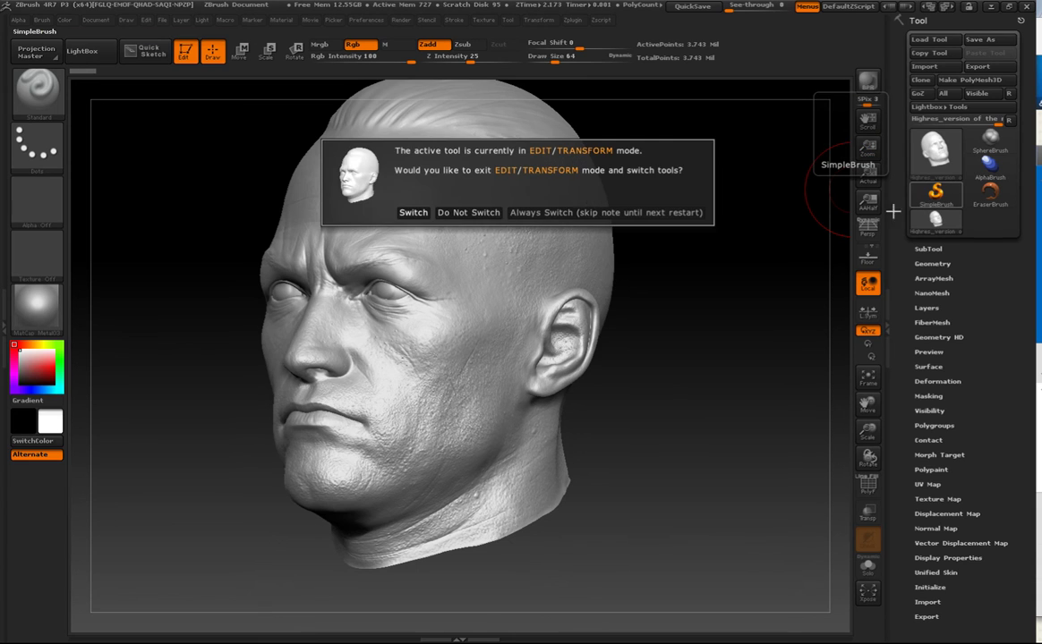
{"action": "left_click", "coordinate": [412, 213]}
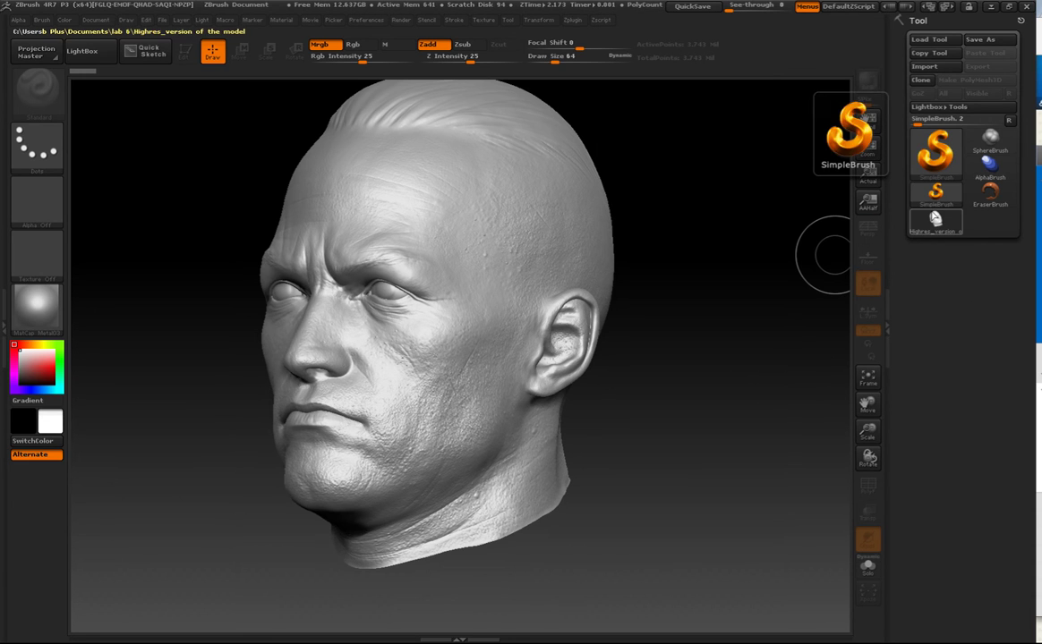
{"action": "left_click", "coordinate": [925, 67]}
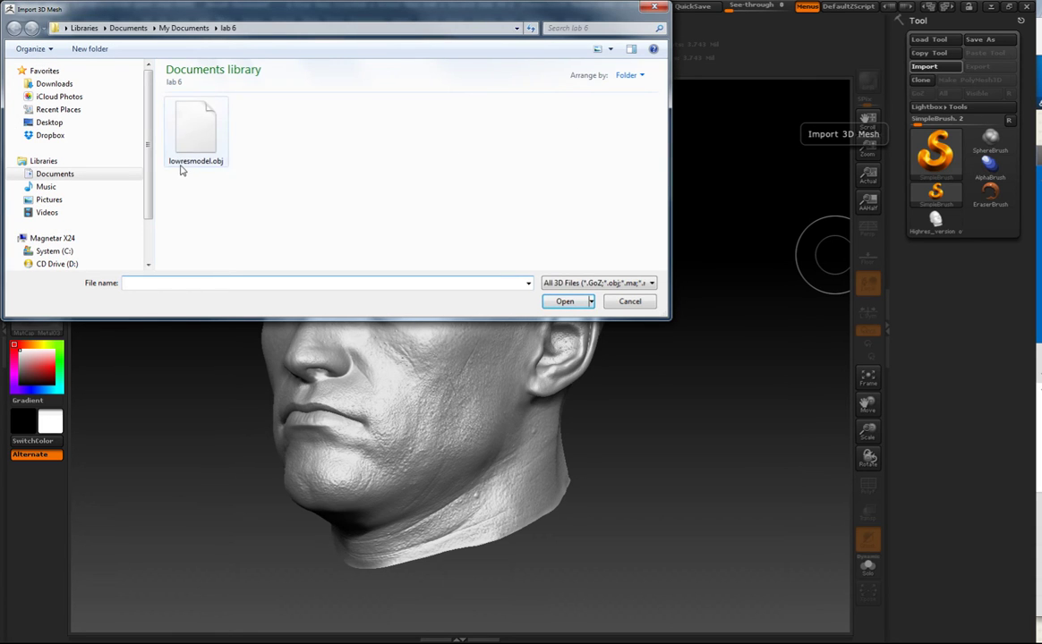
{"action": "left_click", "coordinate": [193, 134]}
{"action": "left_click", "coordinate": [554, 304]}
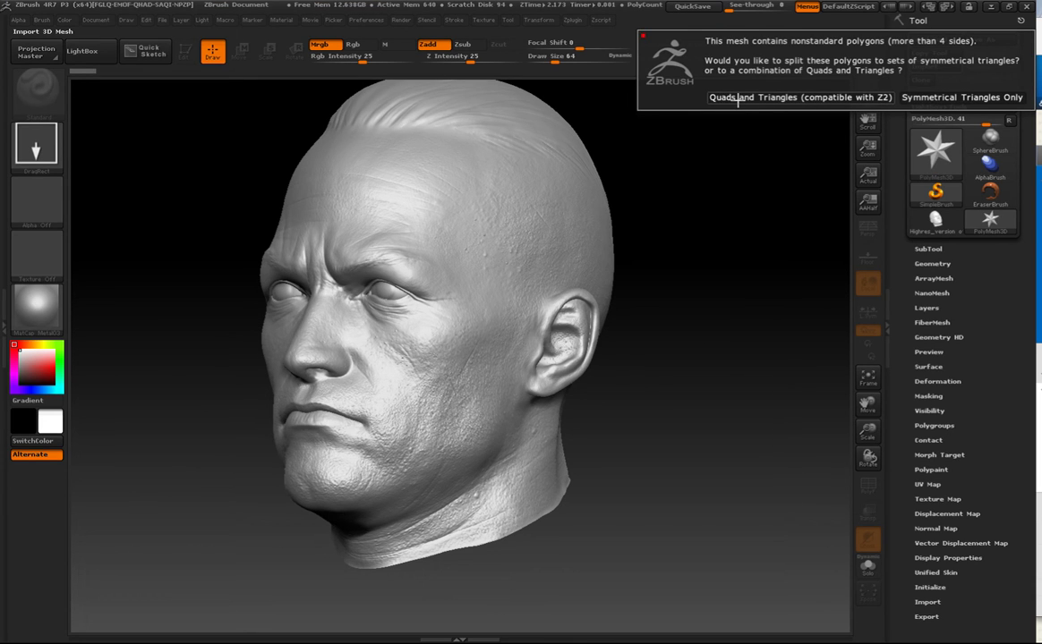
{"action": "left_click", "coordinate": [738, 97]}
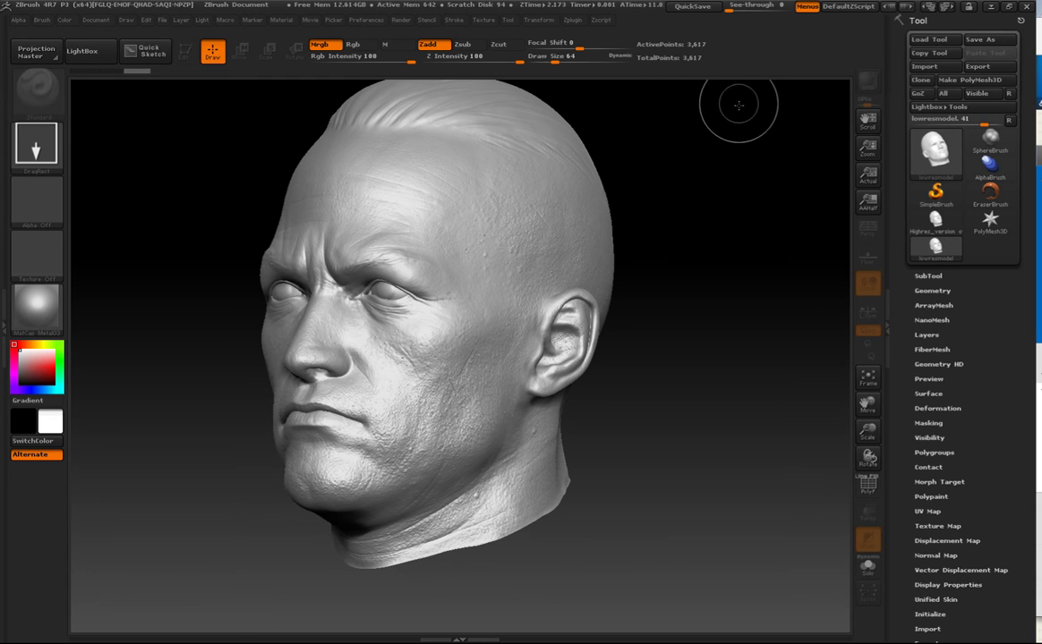
Step: Select the lowresmodel tool, clear the canvas, and draw the low-res head in edit mode, facing front
{"action": "mouse_move", "coordinate": [938, 267]}
{"action": "left_click", "coordinate": [935, 220]}
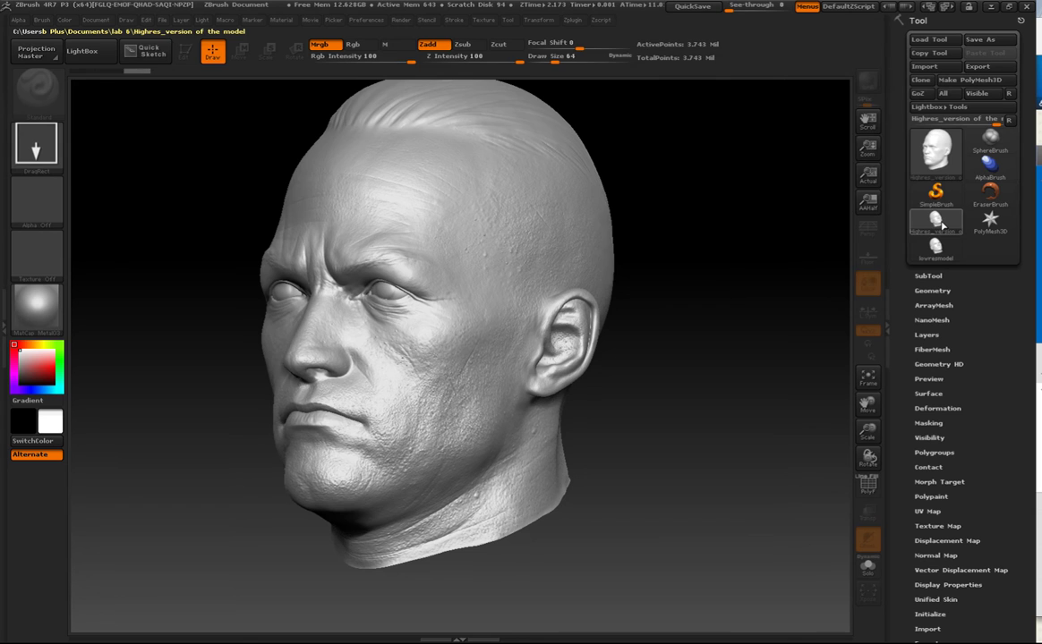
{"action": "left_click", "coordinate": [935, 248]}
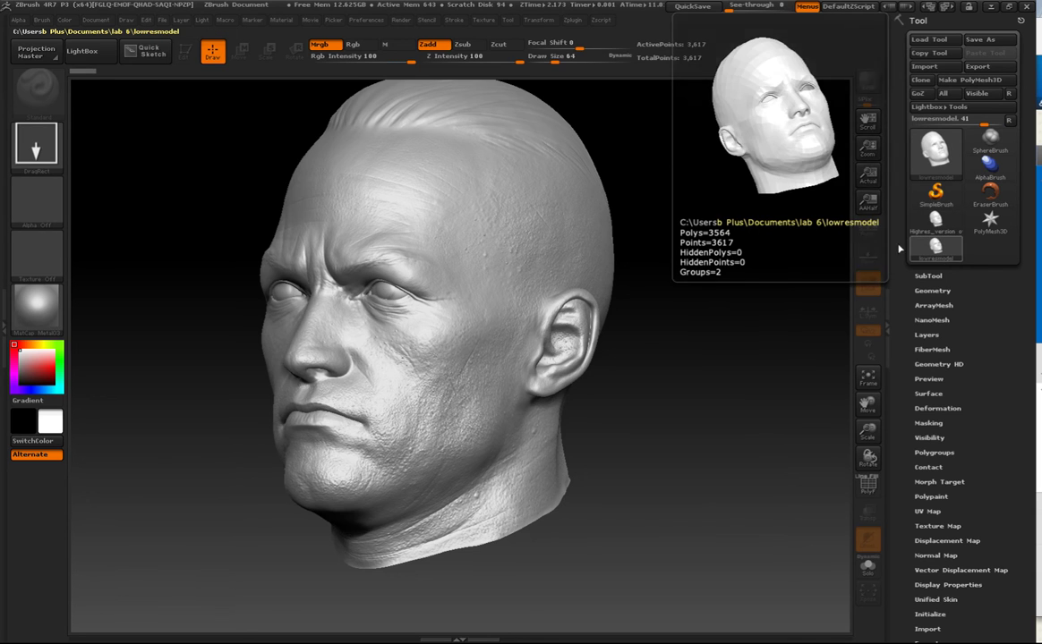
{"action": "left_click_drag", "start_coordinate": [661, 368], "coordinate": [678, 561]}
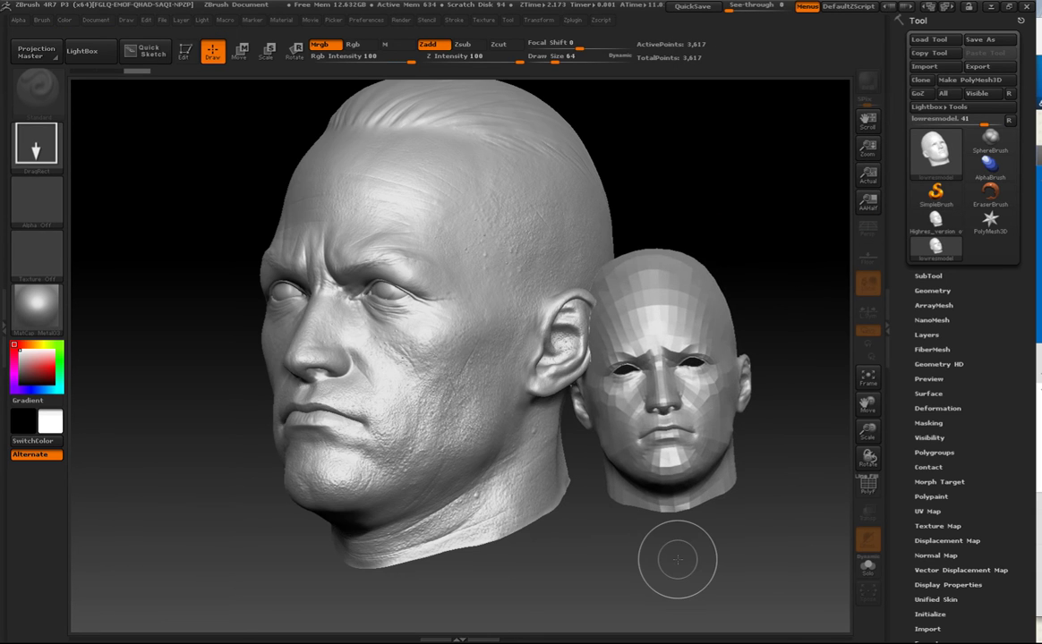
{"action": "key", "text": "ctrl+n"}
{"action": "left_click_drag", "start_coordinate": [388, 261], "coordinate": [489, 497]}
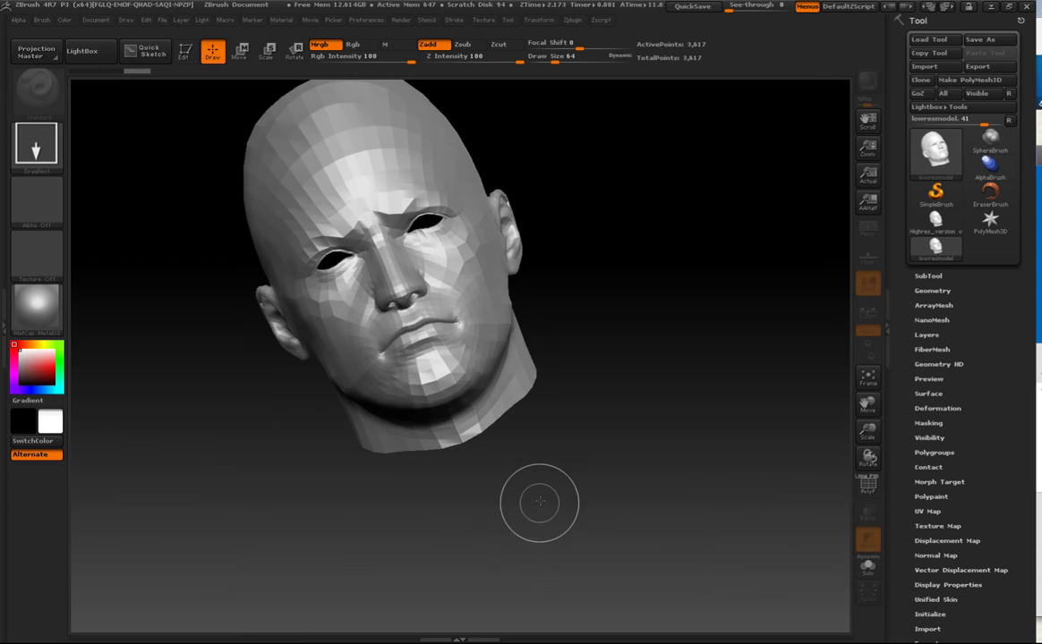
{"action": "key", "text": "t"}
{"action": "mouse_move", "coordinate": [639, 435]}
{"action": "left_mouse_down"}
{"action": "mouse_move", "coordinate": [639, 376]}
{"action": "mouse_move", "coordinate": [608, 335]}
{"action": "mouse_move", "coordinate": [560, 349]}
{"action": "left_mouse_up"}
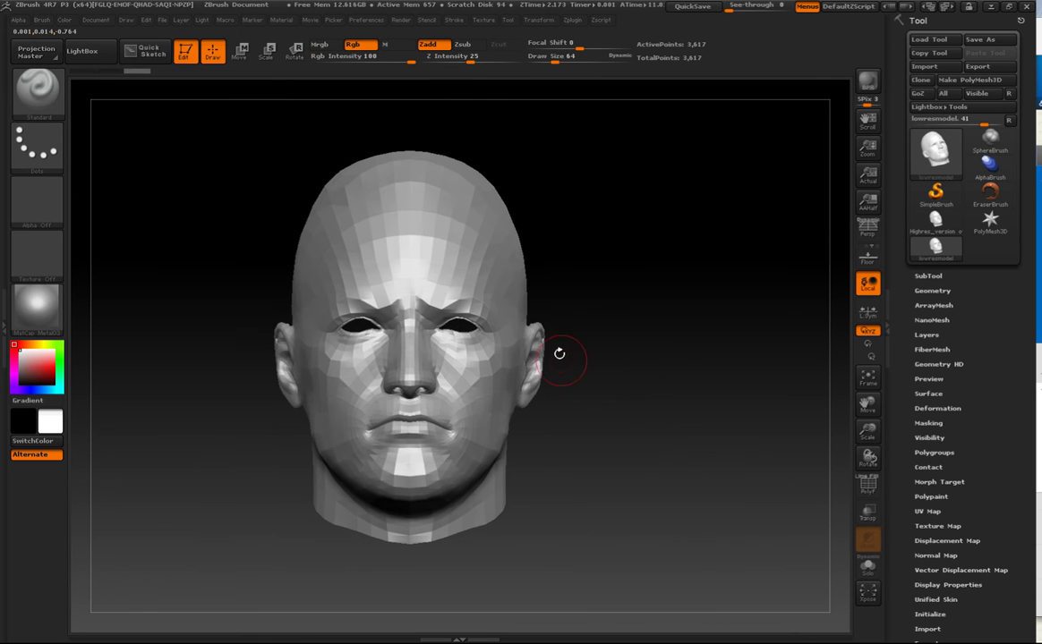
{"action": "left_click_drag", "start_coordinate": [609, 324], "coordinate": [750, 296]}
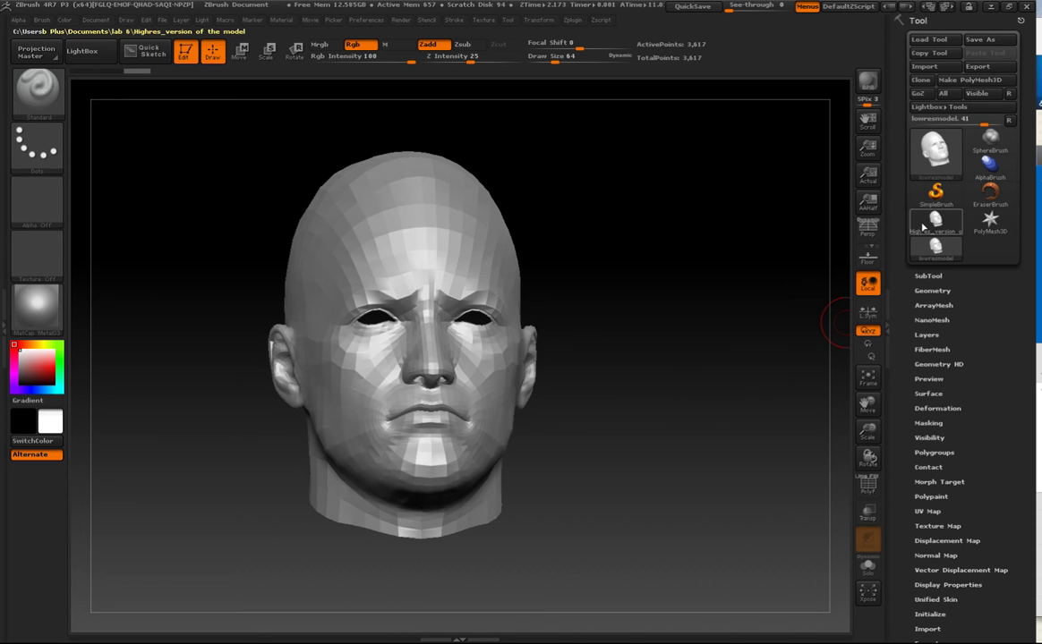
Step: Switch back to the Highres_version of the model tool and center its head in the view
{"action": "left_click", "coordinate": [935, 226]}
{"action": "left_click_drag", "start_coordinate": [615, 366], "coordinate": [830, 355], "text": "alt"}
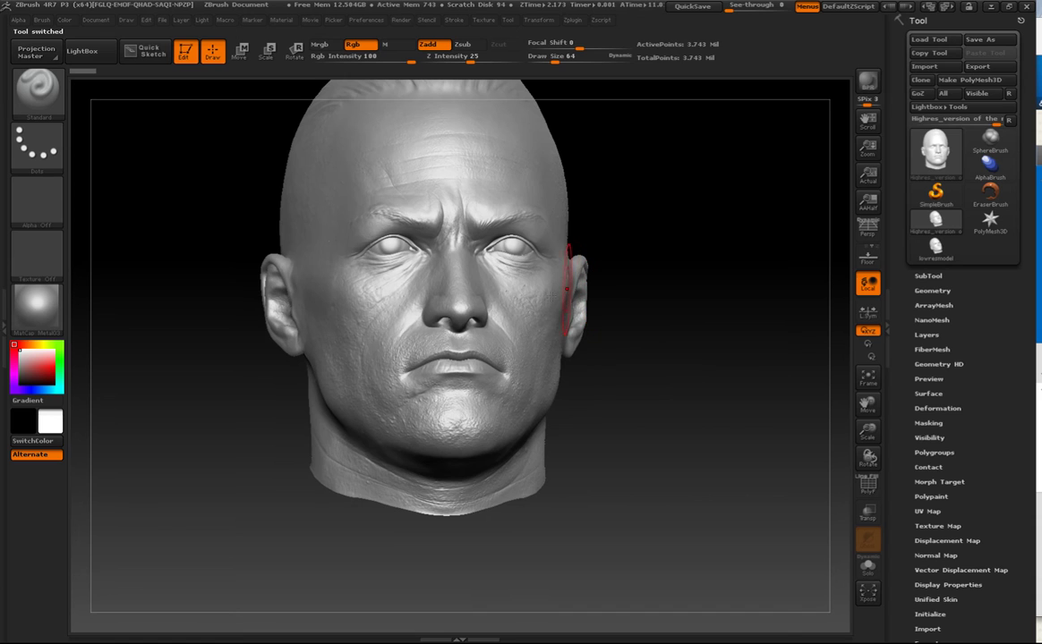
{"action": "left_click_drag", "start_coordinate": [684, 326], "coordinate": [684, 393], "text": "alt"}
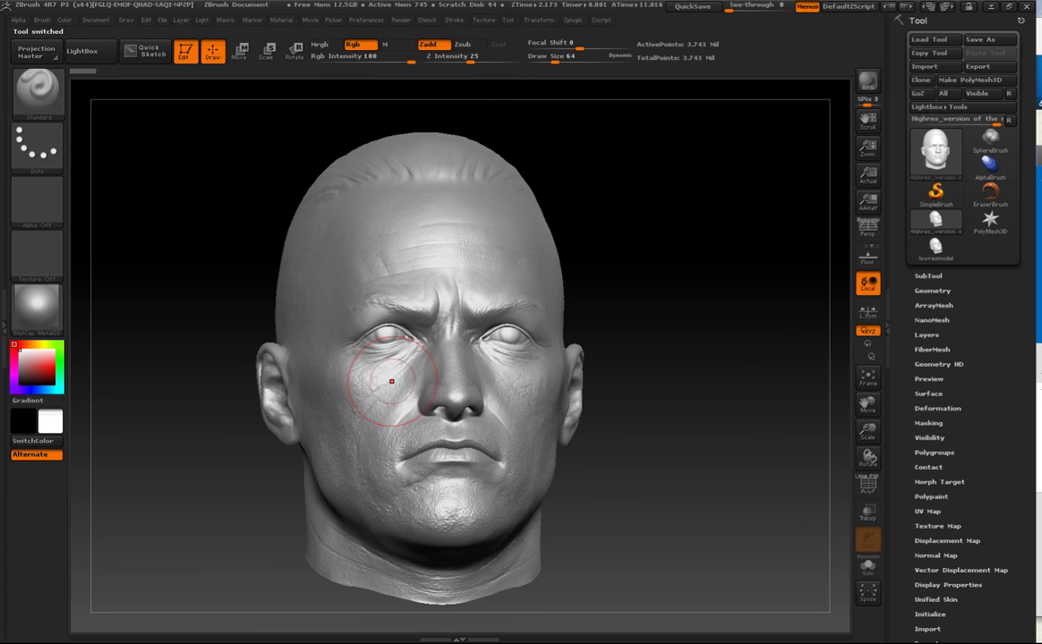
Step: Split the high-res head into separate subtools with Groups Split, accepting that the operation is not undoable
{"action": "left_click", "coordinate": [927, 277]}
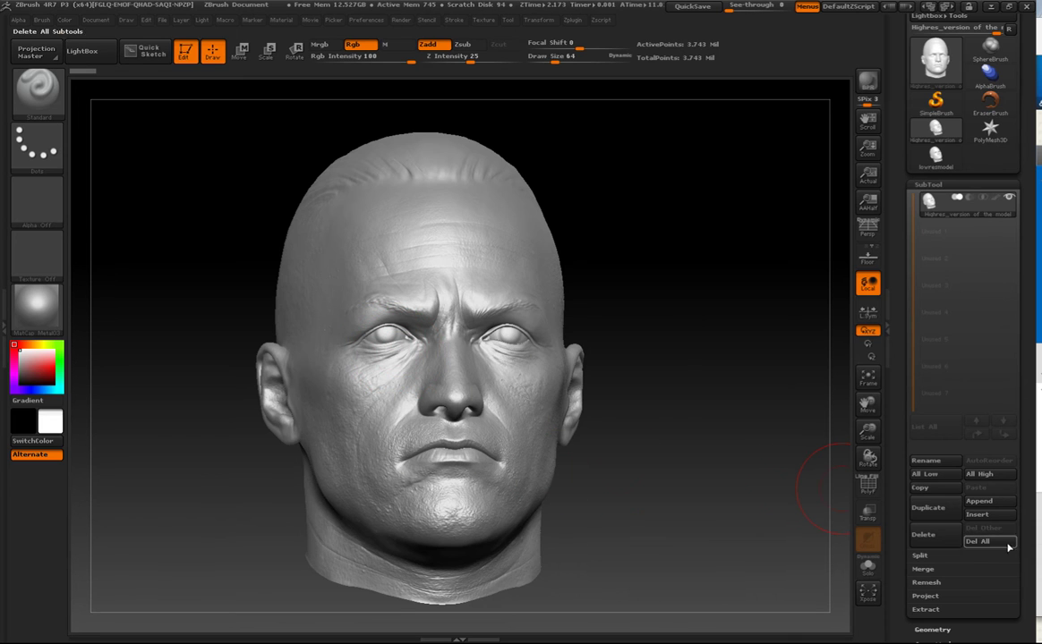
{"action": "scroll", "coordinate": [1024, 483], "scroll_direction": "down", "scroll_amount": 1}
{"action": "left_click", "coordinate": [919, 530]}
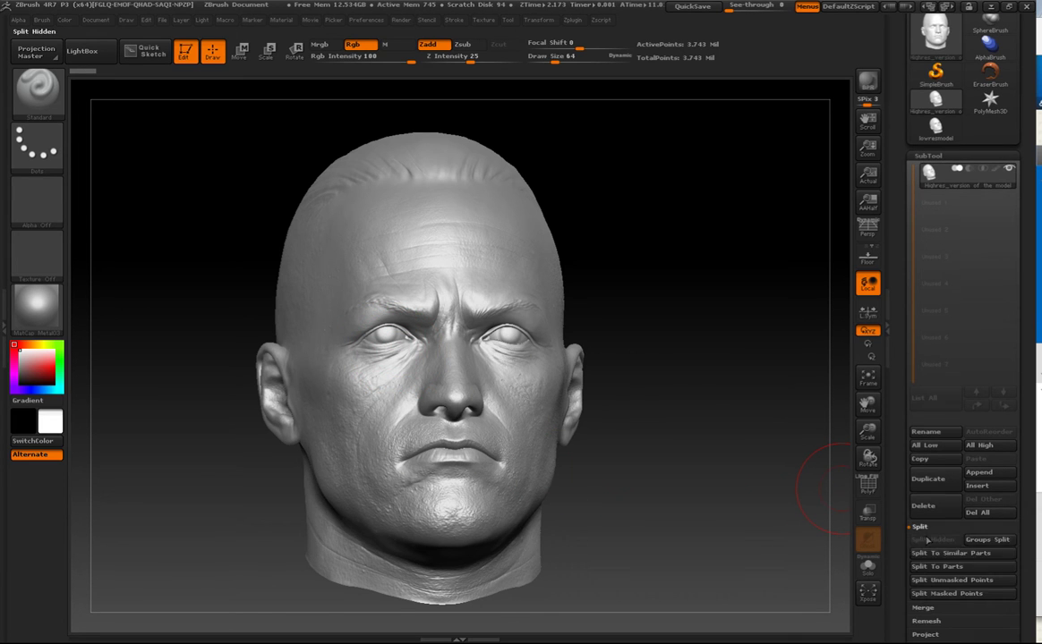
{"action": "left_click", "coordinate": [982, 540]}
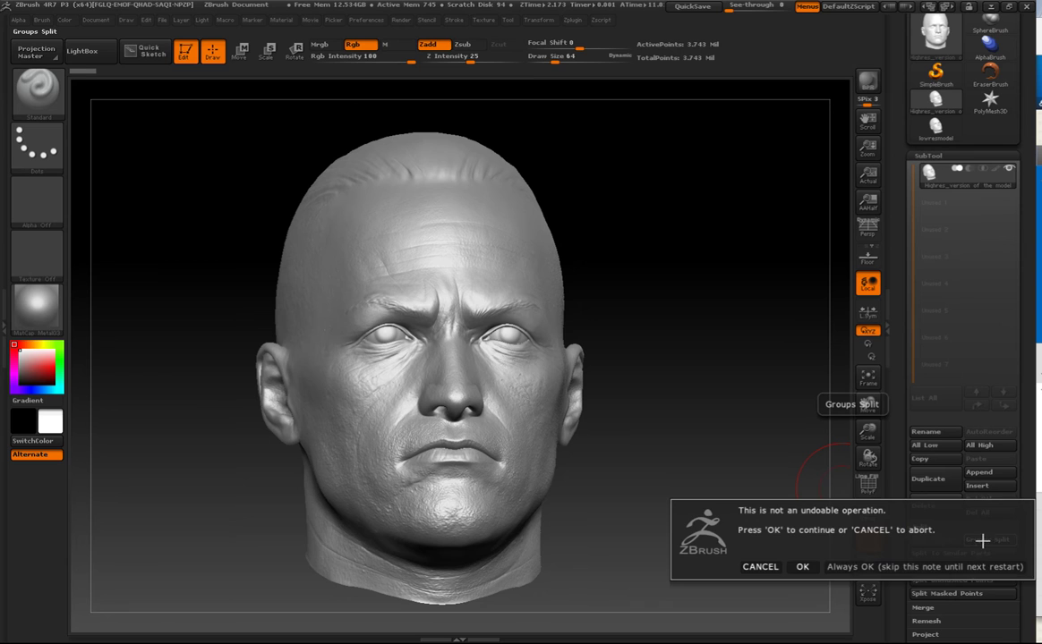
{"action": "left_click", "coordinate": [803, 567]}
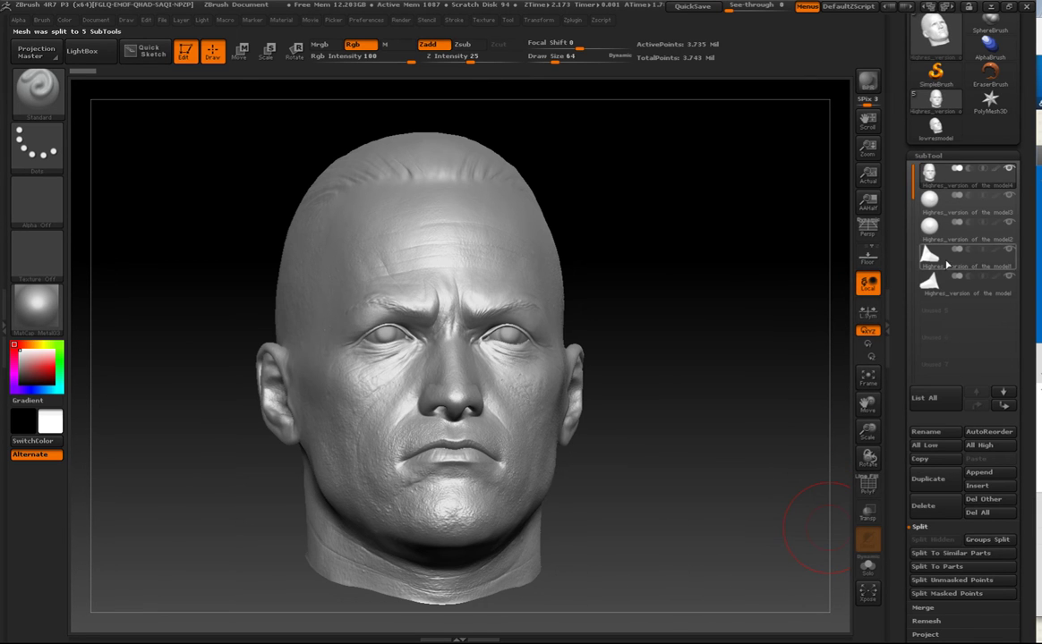
Step: Hide the two eyeball subtools and the two small eye-corner subtools, leaving only the head subtool visible and selected
{"action": "left_click", "coordinate": [1009, 223]}
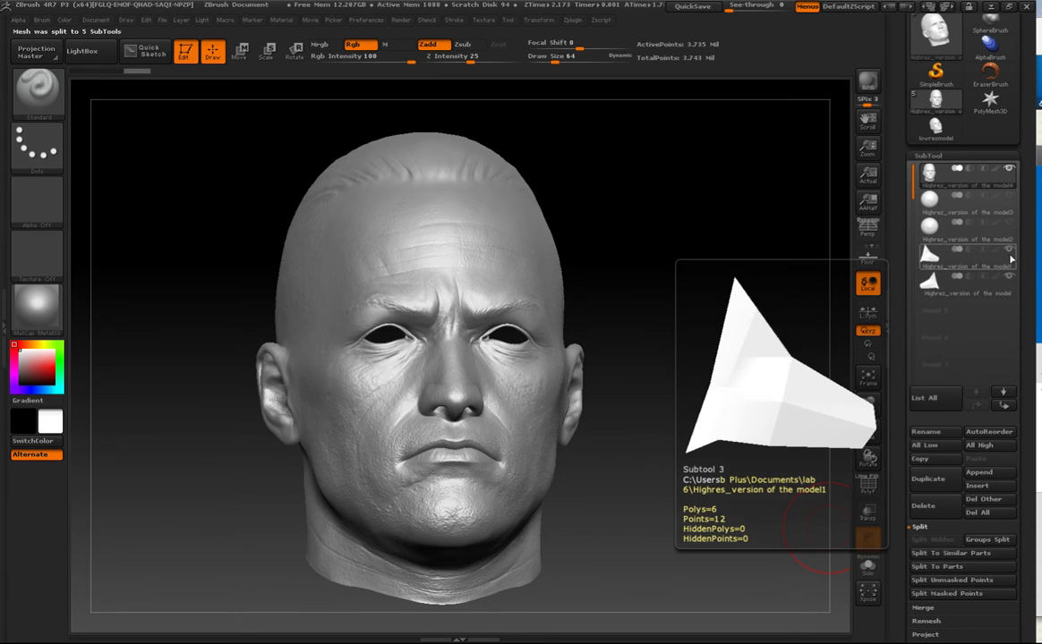
{"action": "left_click", "coordinate": [1011, 256]}
{"action": "left_click", "coordinate": [1009, 250]}
{"action": "left_click", "coordinate": [1010, 280]}
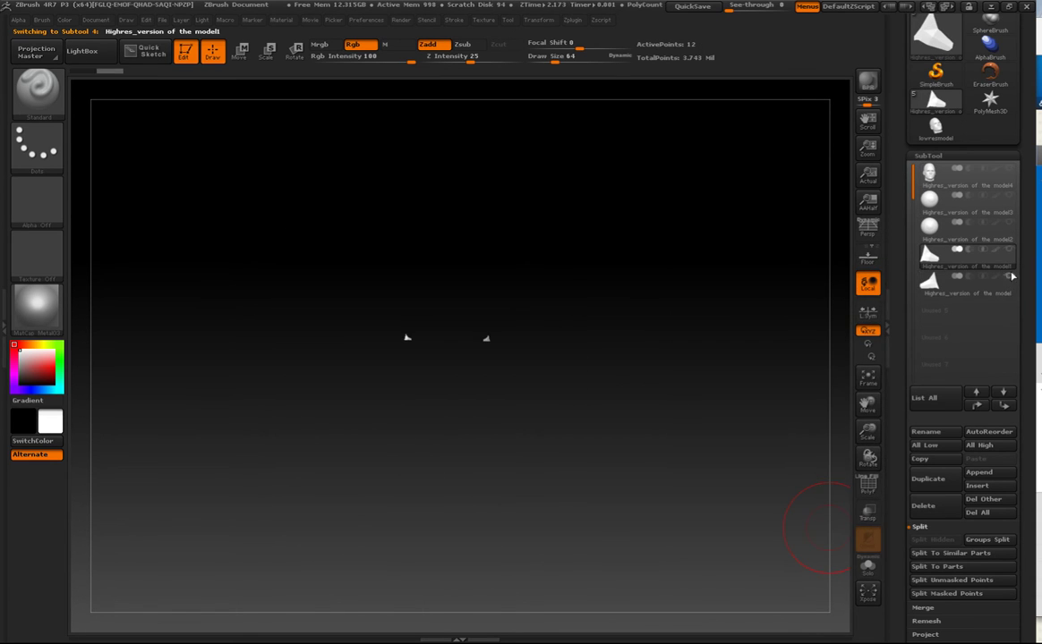
{"action": "left_click", "coordinate": [1009, 171]}
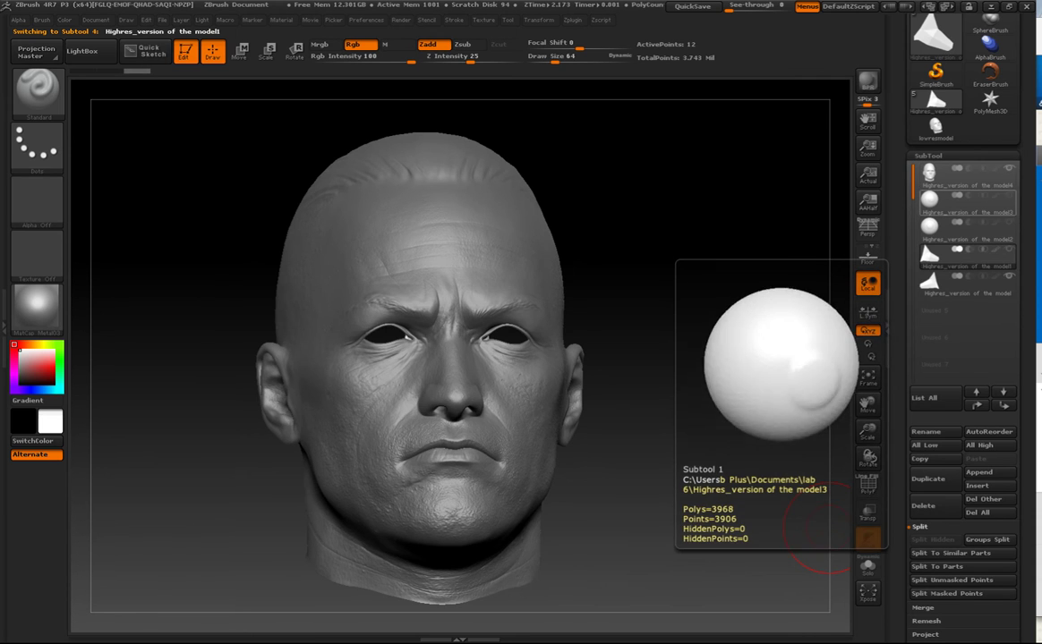
{"action": "left_click", "coordinate": [1009, 171]}
{"action": "left_click", "coordinate": [1010, 171]}
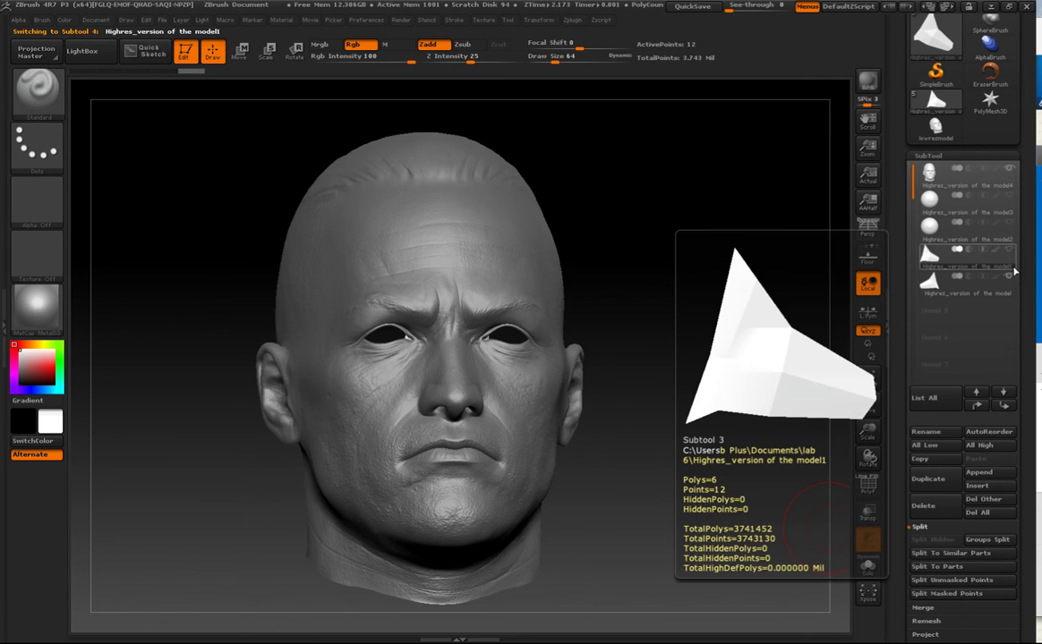
{"action": "left_click", "coordinate": [974, 186]}
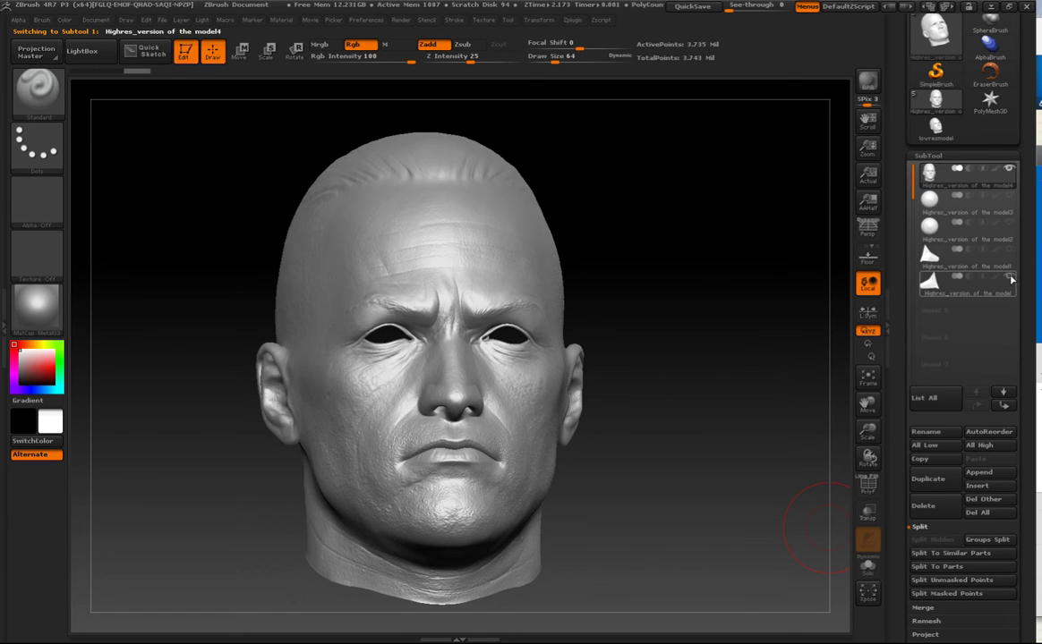
{"action": "mouse_move", "coordinate": [610, 305]}
{"action": "left_mouse_down"}
{"action": "mouse_move", "coordinate": [693, 335]}
{"action": "mouse_move", "coordinate": [672, 374]}
{"action": "mouse_move", "coordinate": [726, 340]}
{"action": "mouse_move", "coordinate": [733, 347]}
{"action": "mouse_move", "coordinate": [633, 388]}
{"action": "left_mouse_up"}
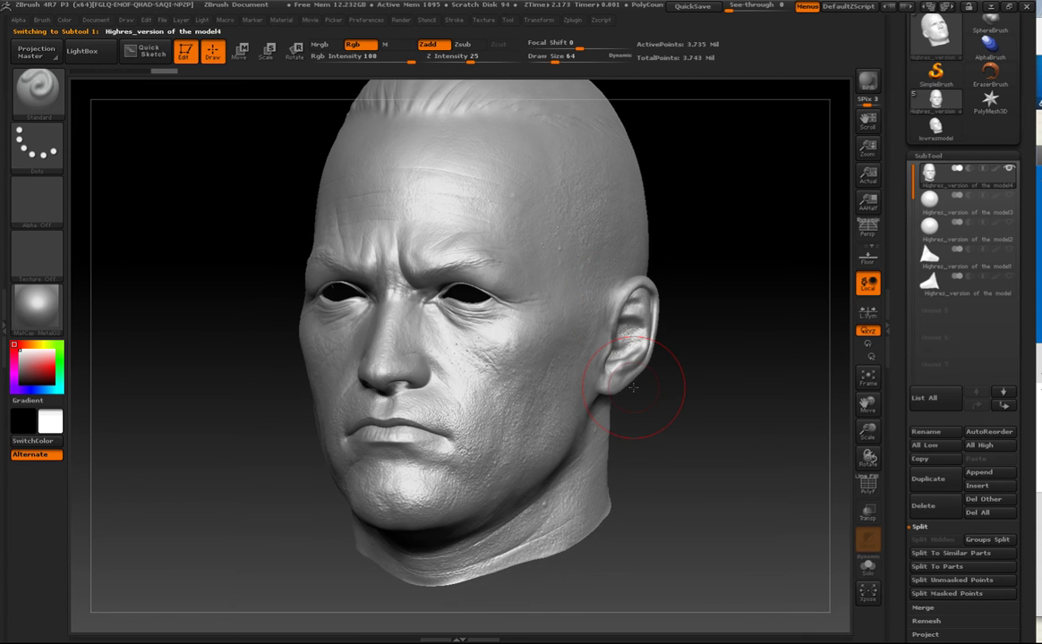
{"action": "mouse_move", "coordinate": [938, 287]}
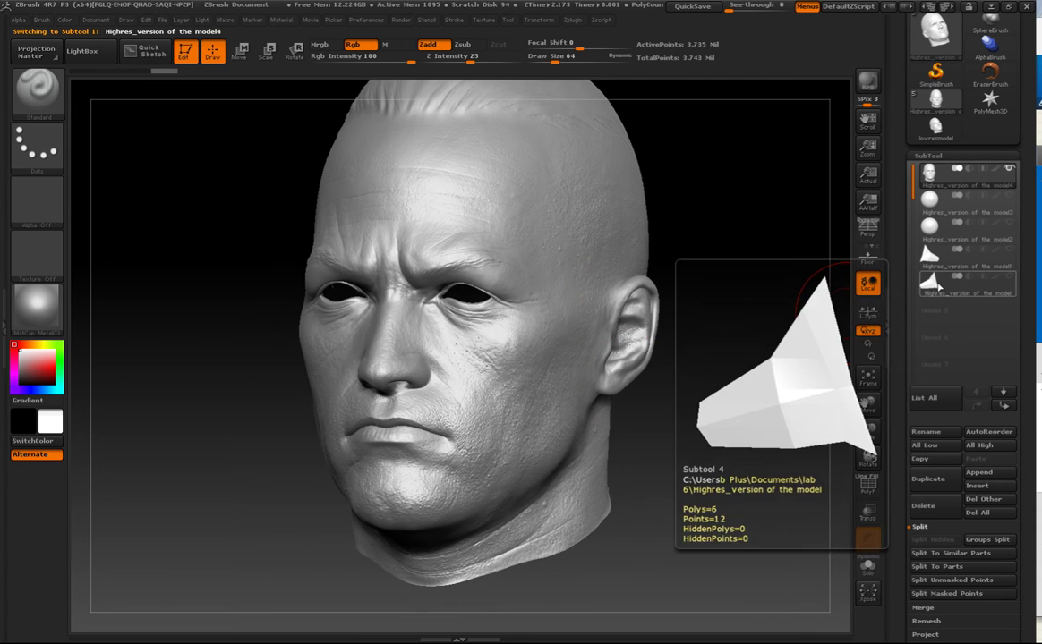
Step: Append the lowresmodel head as a new subtool alongside the high-res head so both overlap
{"action": "left_click_drag", "start_coordinate": [705, 435], "coordinate": [716, 427]}
{"action": "left_click_drag", "start_coordinate": [666, 489], "coordinate": [802, 400]}
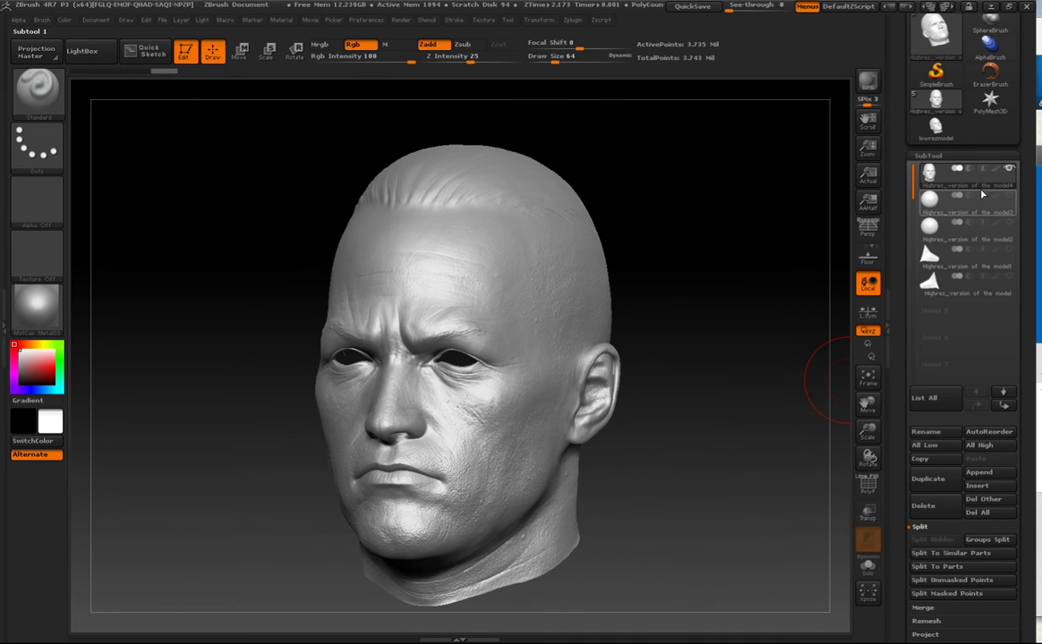
{"action": "scroll", "coordinate": [967, 358], "scroll_direction": "down", "scroll_amount": 3}
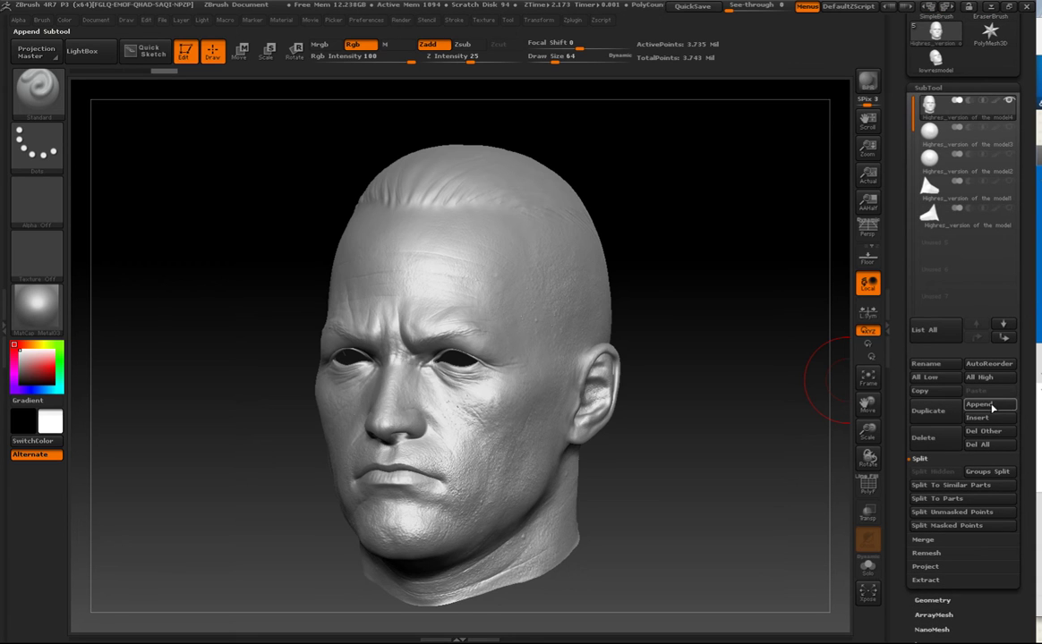
{"action": "left_click", "coordinate": [978, 405]}
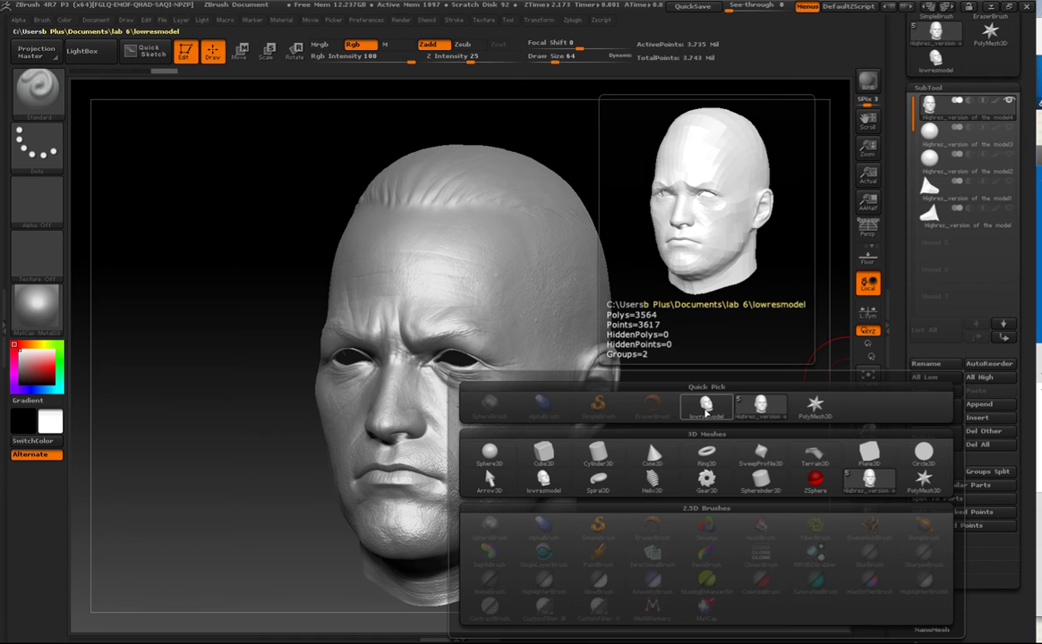
{"action": "left_click", "coordinate": [716, 410]}
{"action": "left_click_drag", "start_coordinate": [688, 447], "coordinate": [724, 458]}
{"action": "mouse_move", "coordinate": [732, 398]}
{"action": "left_mouse_down", "text": "alt"}
{"action": "mouse_move", "coordinate": [753, 425]}
{"action": "mouse_move", "coordinate": [735, 421]}
{"action": "left_mouse_up", "text": "alt"}
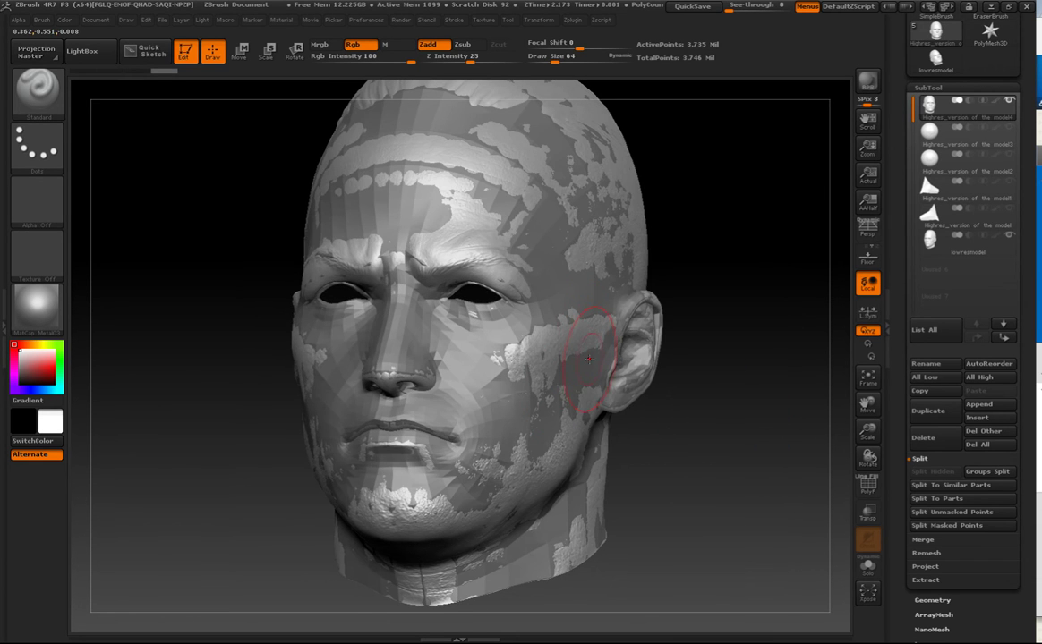
{"action": "left_click_drag", "start_coordinate": [721, 409], "coordinate": [442, 391]}
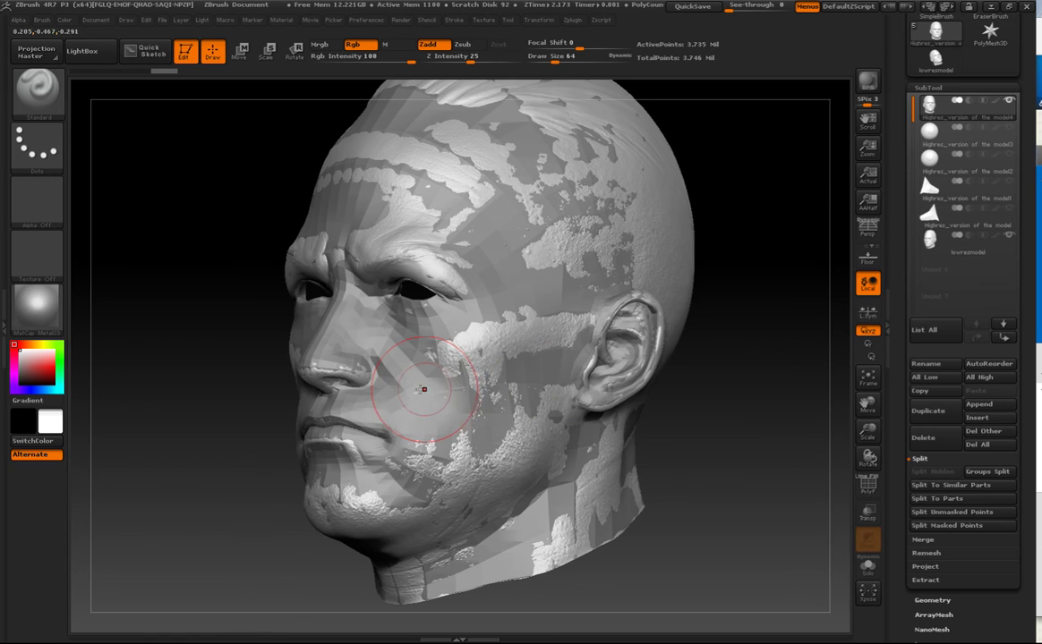
Step: Make the lowresmodel the active subtool and open its projection settings
{"action": "mouse_move", "coordinate": [935, 251]}
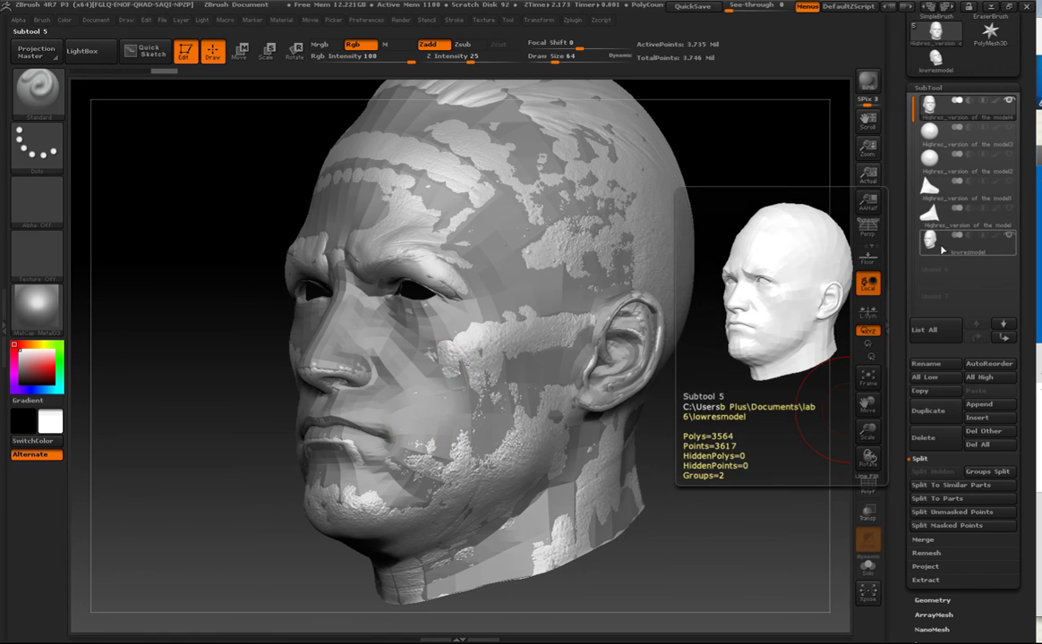
{"action": "mouse_move", "coordinate": [948, 107]}
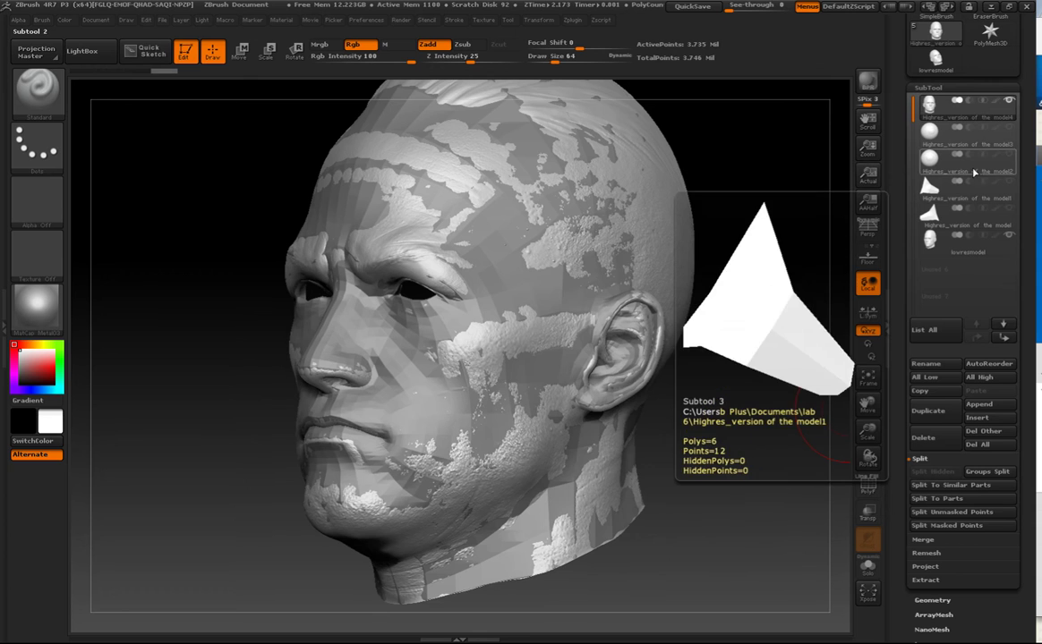
{"action": "scroll", "coordinate": [1031, 169], "scroll_direction": "down", "scroll_amount": 2}
{"action": "left_click_drag", "start_coordinate": [777, 404], "coordinate": [790, 325]}
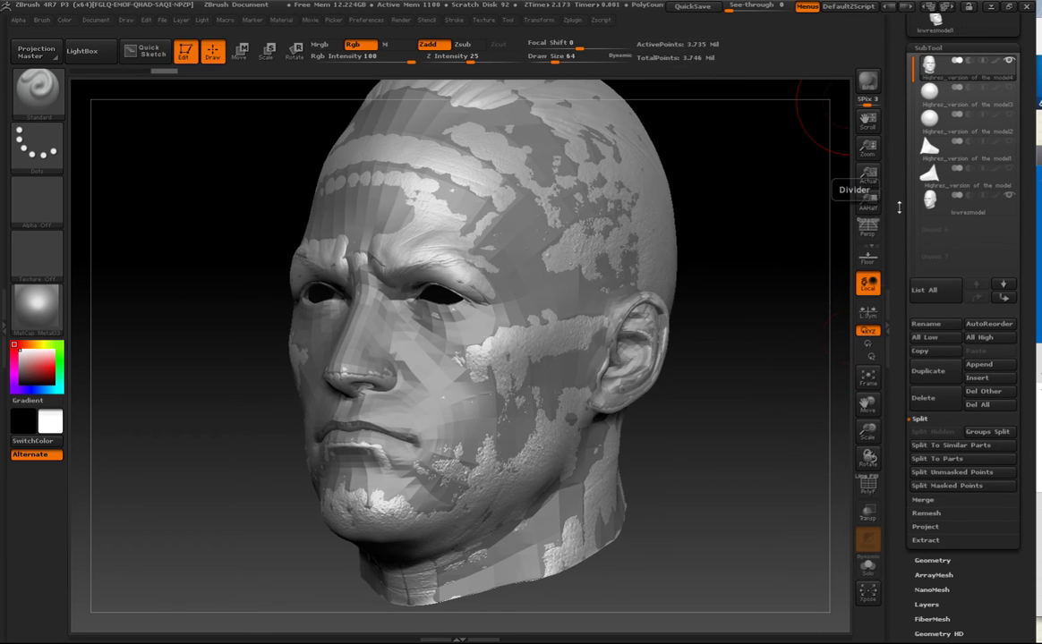
{"action": "left_click", "coordinate": [935, 214]}
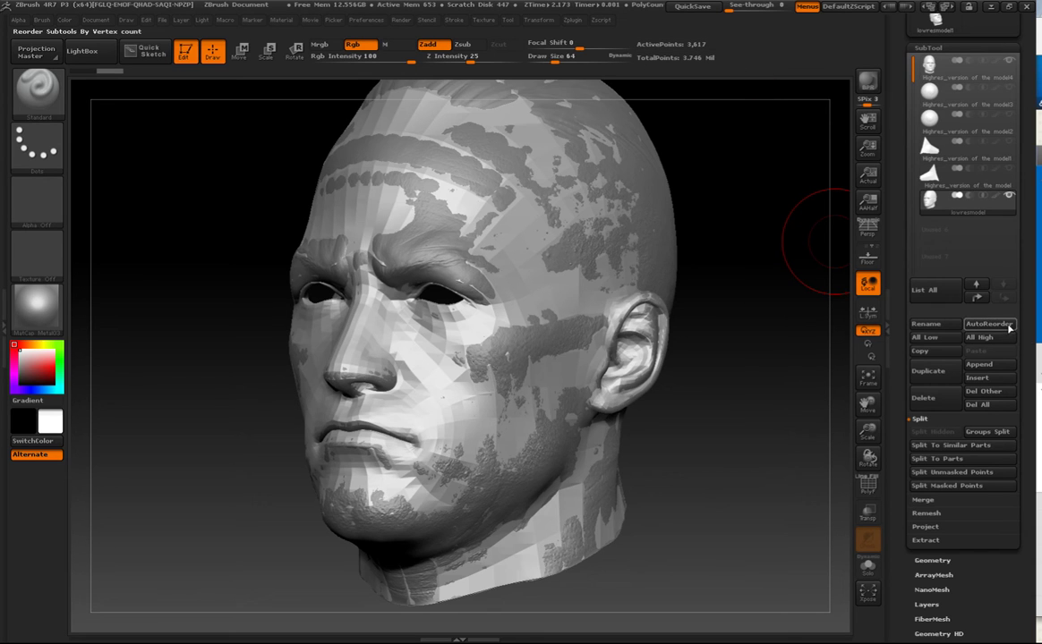
{"action": "scroll", "coordinate": [965, 437], "scroll_direction": "down", "scroll_amount": 3}
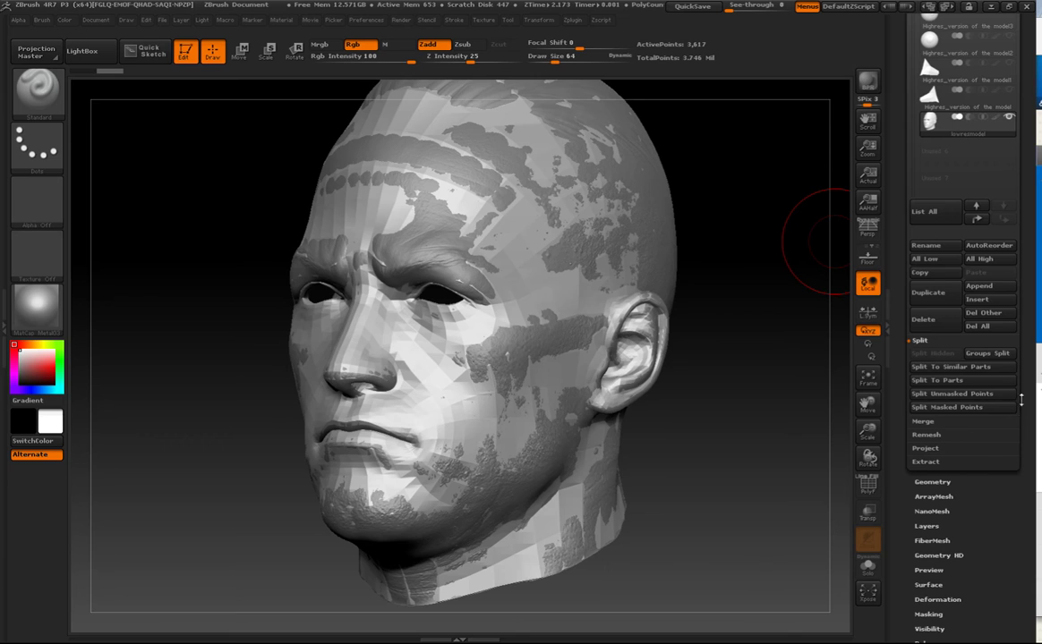
{"action": "scroll", "coordinate": [1026, 384], "scroll_direction": "down", "scroll_amount": 1}
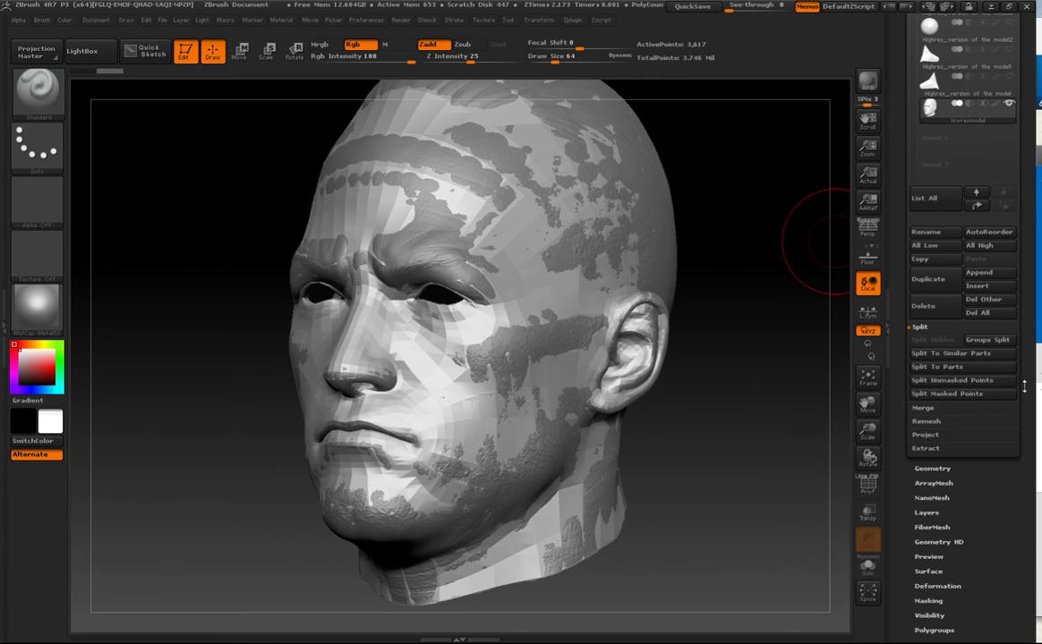
{"action": "left_click", "coordinate": [931, 435]}
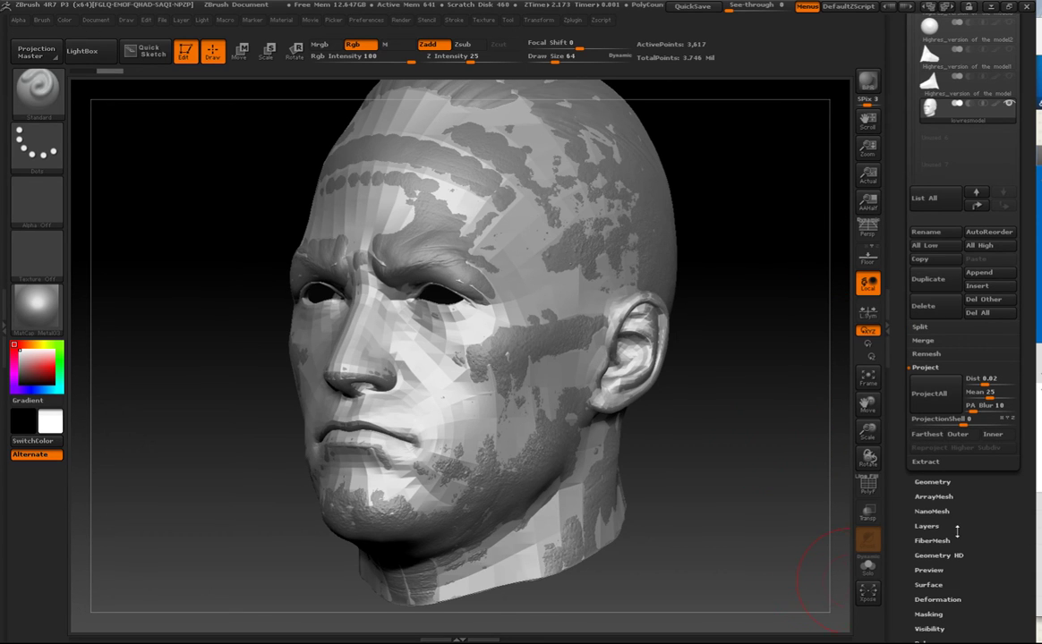
Step: Divide the lowresmodel mesh three times, up to subdivision level 4, with smoothing on
{"action": "left_click", "coordinate": [931, 482]}
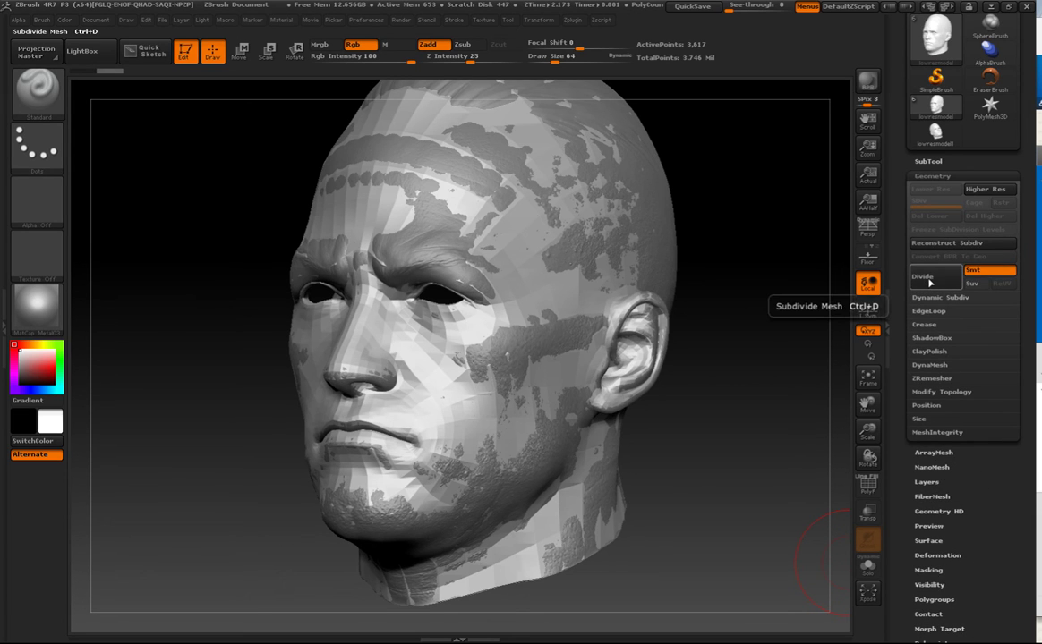
{"action": "left_click", "coordinate": [929, 283]}
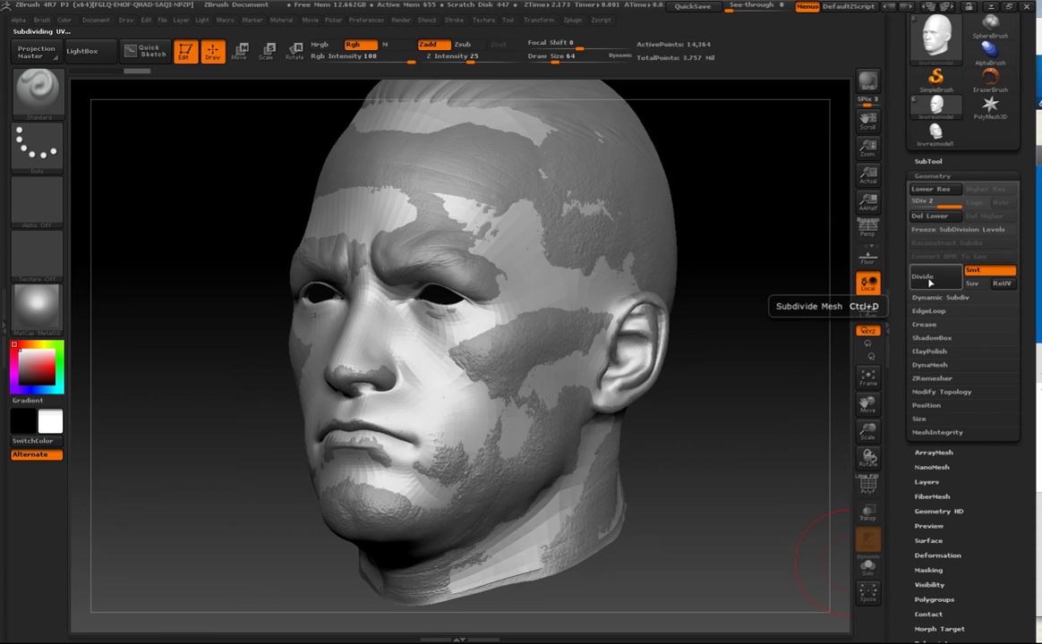
{"action": "left_click_drag", "start_coordinate": [1023, 154], "coordinate": [1018, 267]}
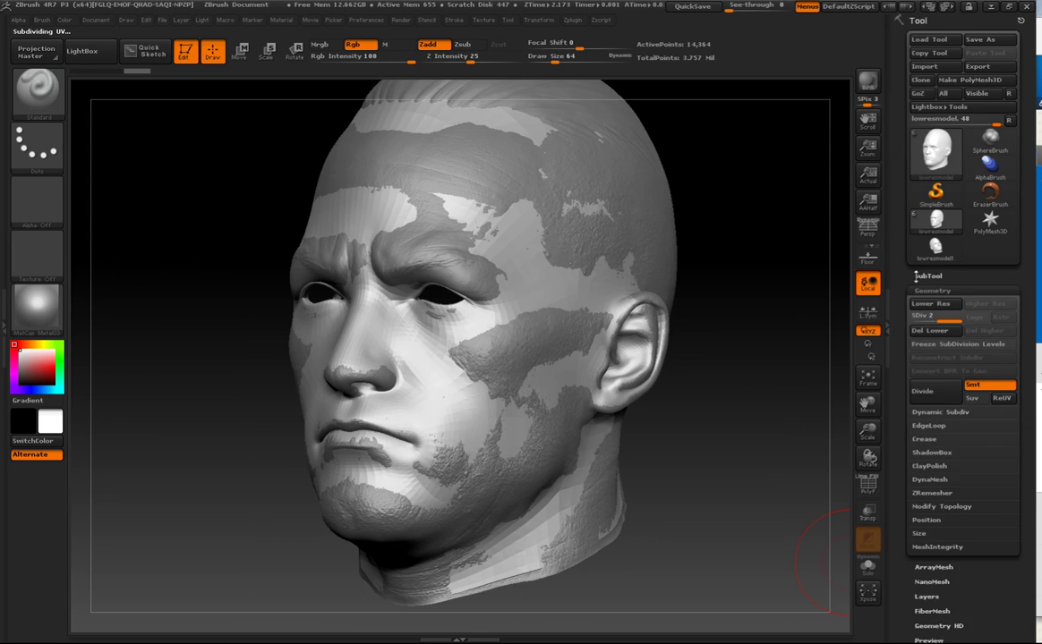
{"action": "left_click", "coordinate": [916, 276]}
{"action": "mouse_move", "coordinate": [940, 261]}
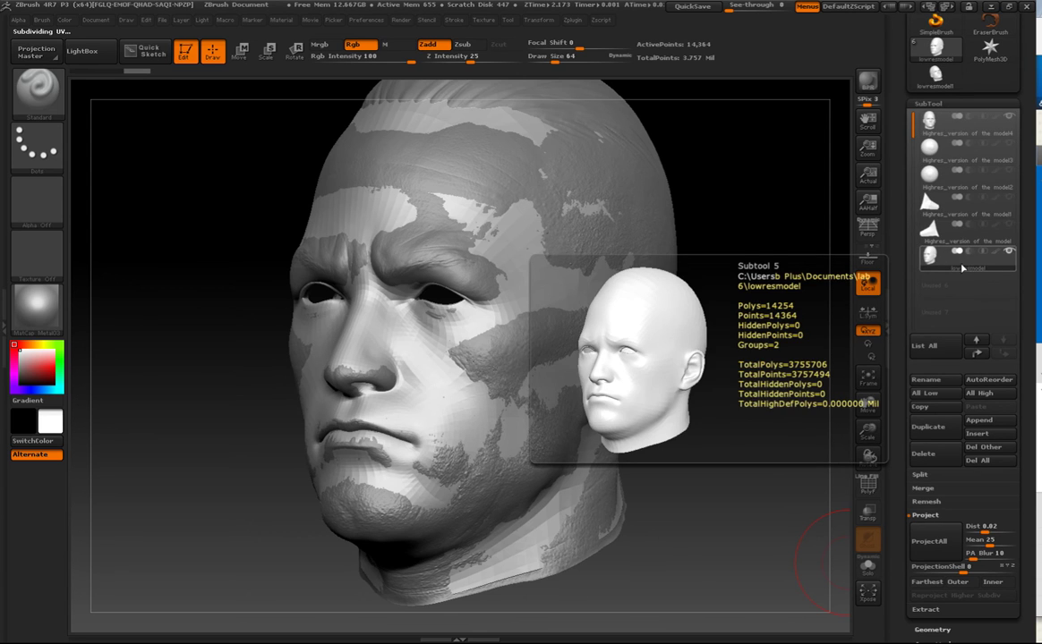
{"action": "left_click", "coordinate": [928, 103]}
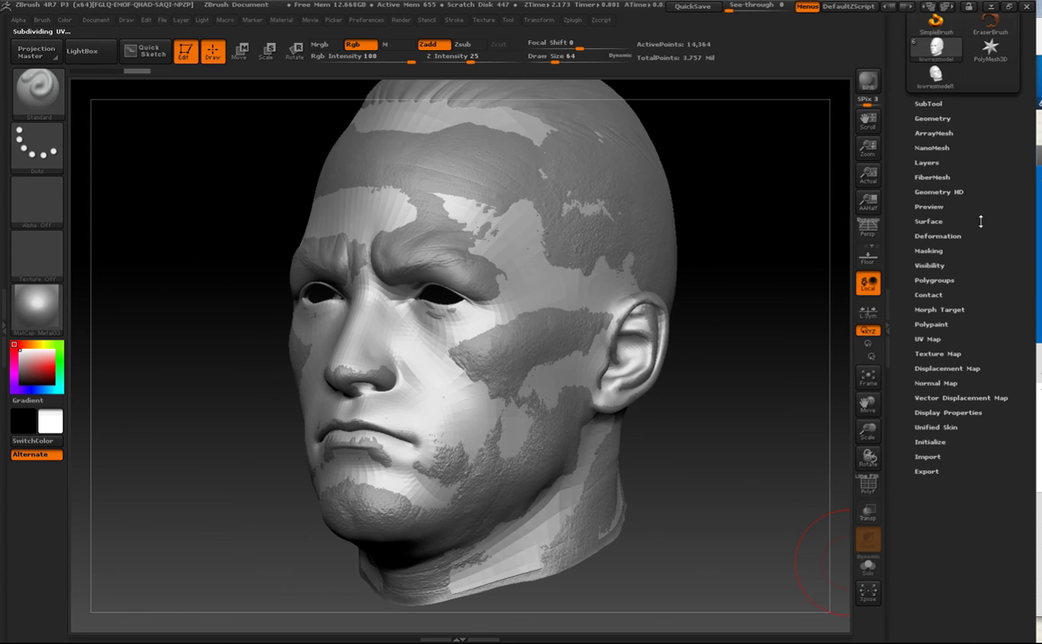
{"action": "left_click", "coordinate": [933, 118]}
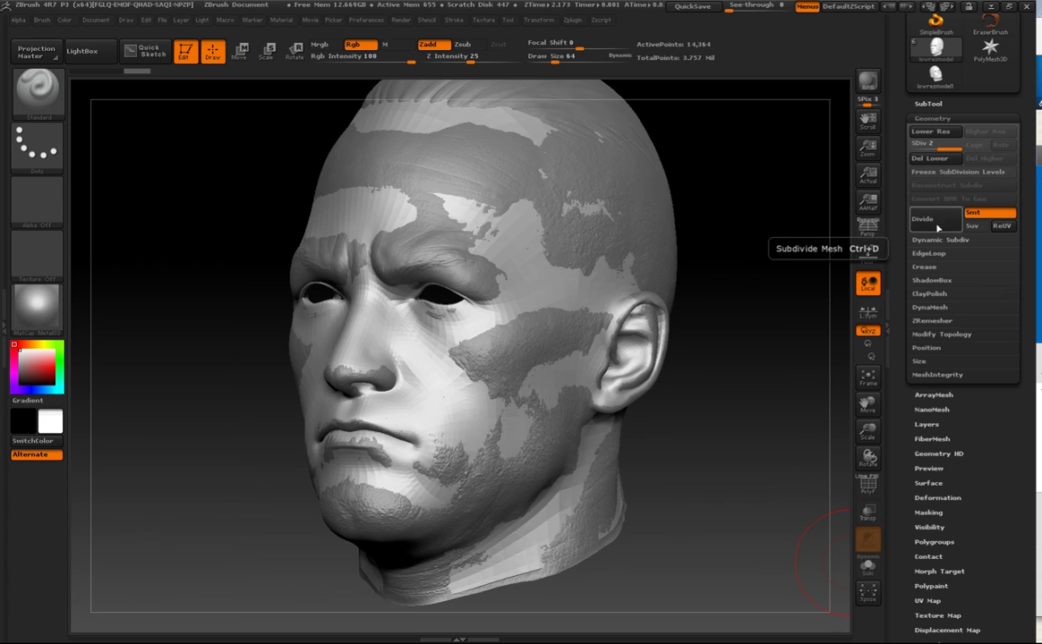
{"action": "left_click", "coordinate": [934, 219]}
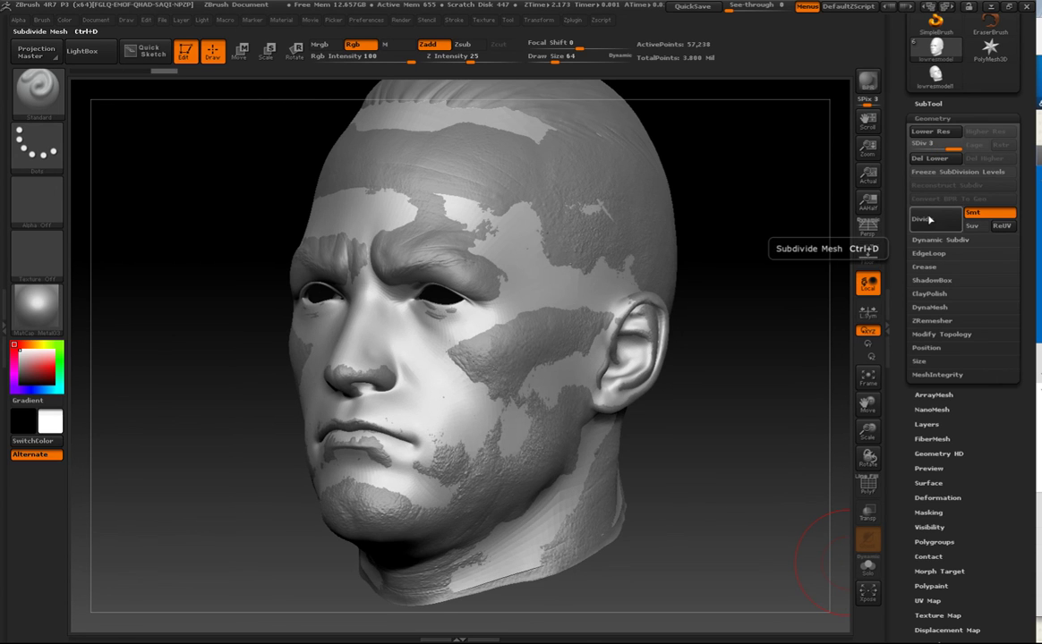
{"action": "left_click", "coordinate": [924, 219]}
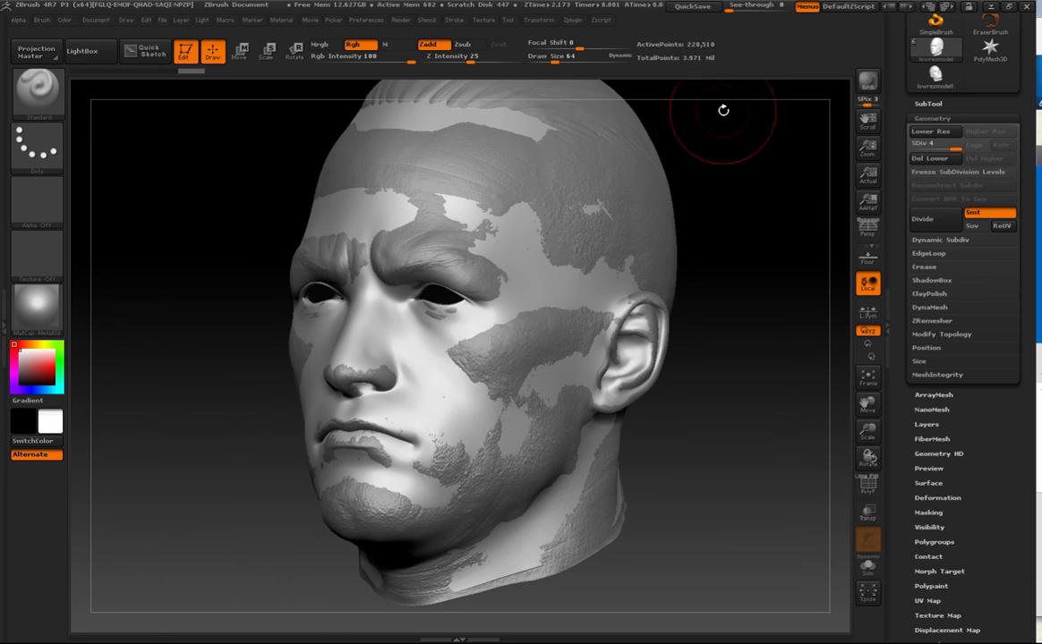
{"action": "left_click_drag", "start_coordinate": [1026, 240], "coordinate": [1027, 293]}
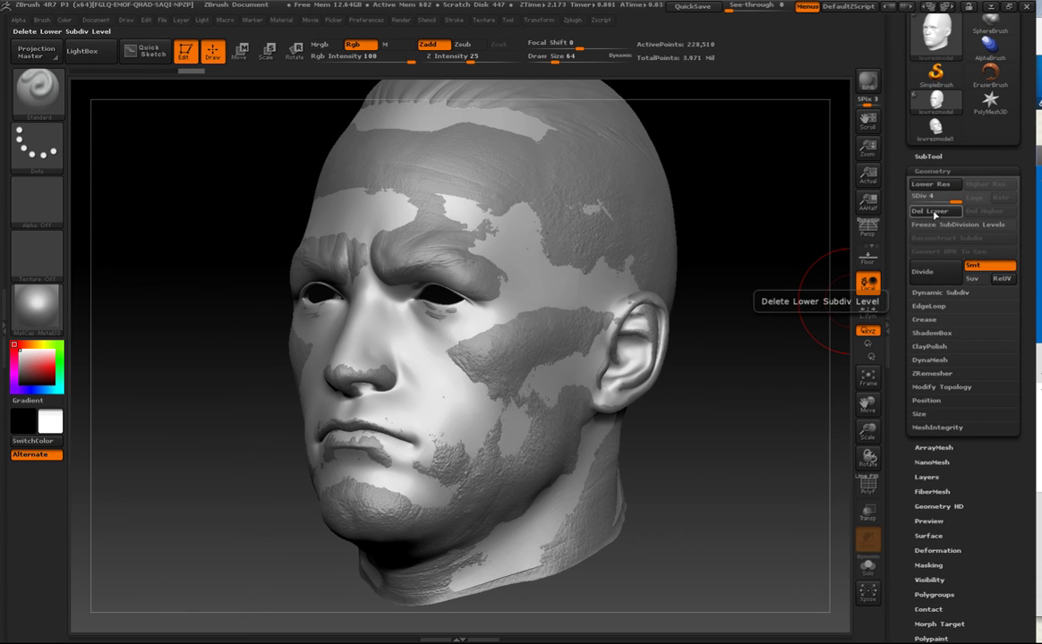
Step: Project the visible high-res head's detail onto the subdivided lowresmodel subtool with ProjectAll
{"action": "left_click", "coordinate": [927, 156]}
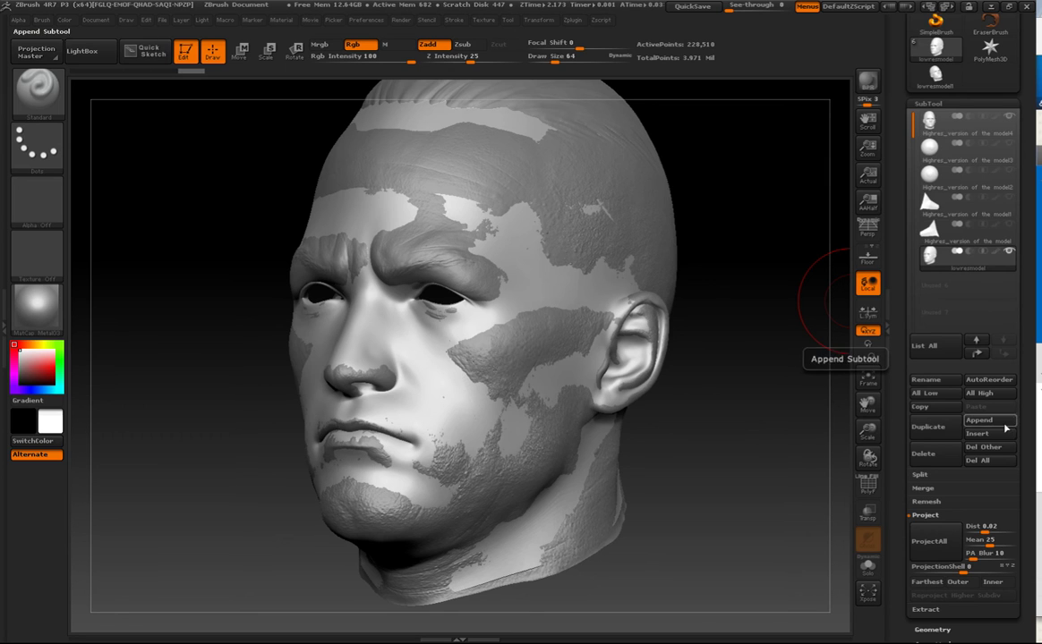
{"action": "left_click_drag", "start_coordinate": [1024, 442], "coordinate": [1016, 392]}
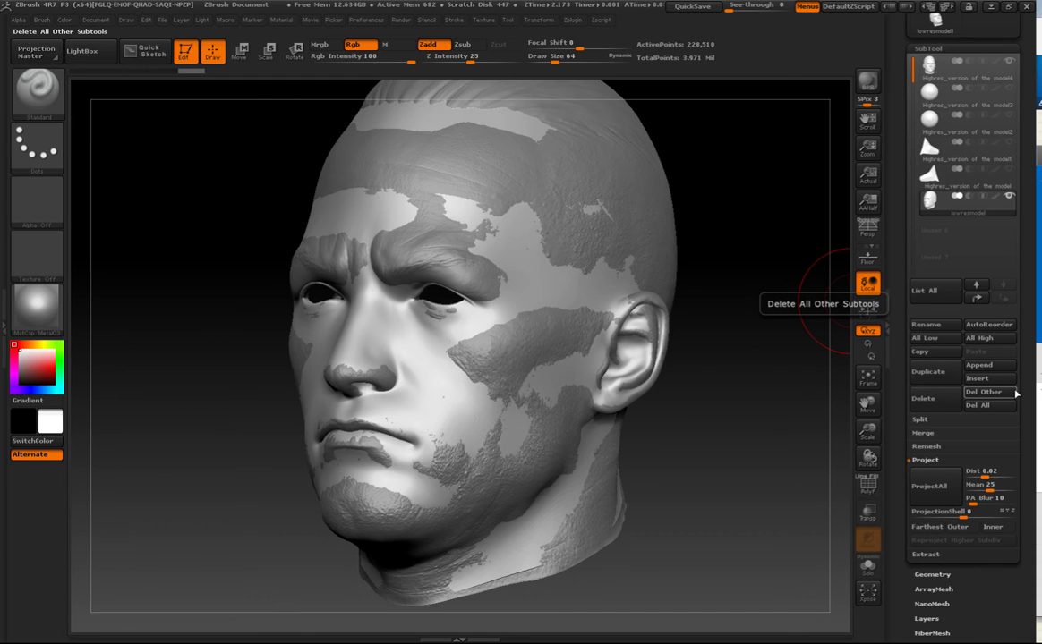
{"action": "left_click_drag", "start_coordinate": [782, 460], "coordinate": [795, 459]}
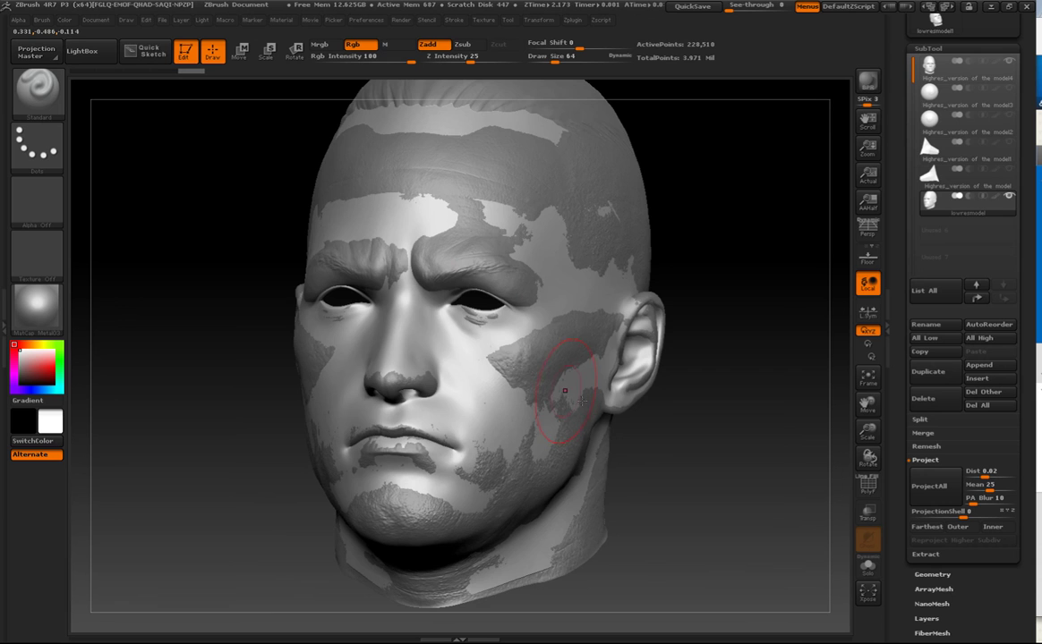
{"action": "left_click_drag", "start_coordinate": [691, 446], "coordinate": [629, 407]}
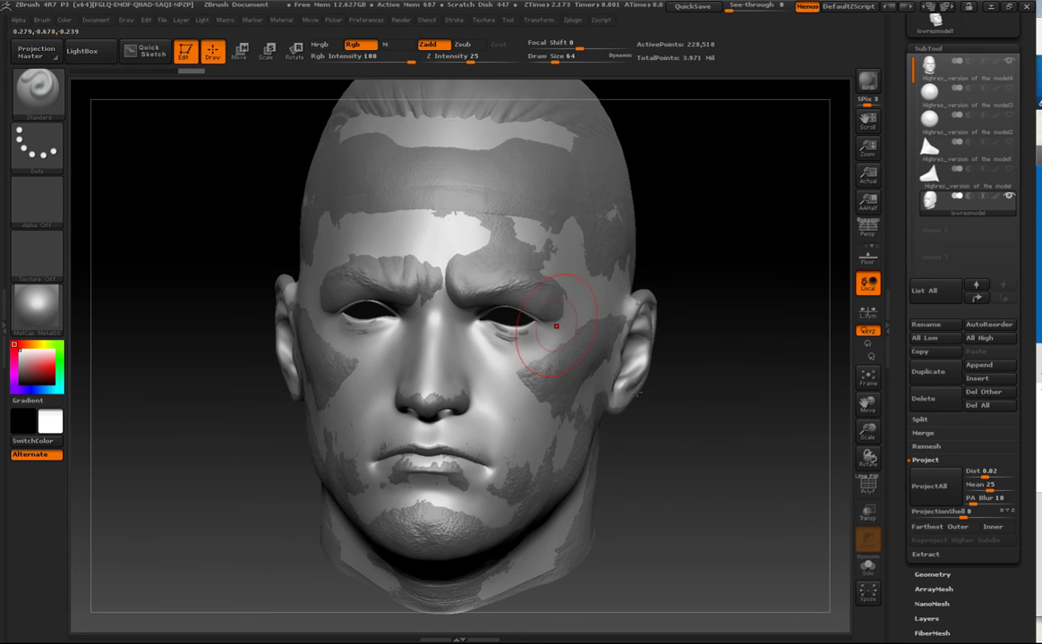
{"action": "left_click", "coordinate": [929, 490]}
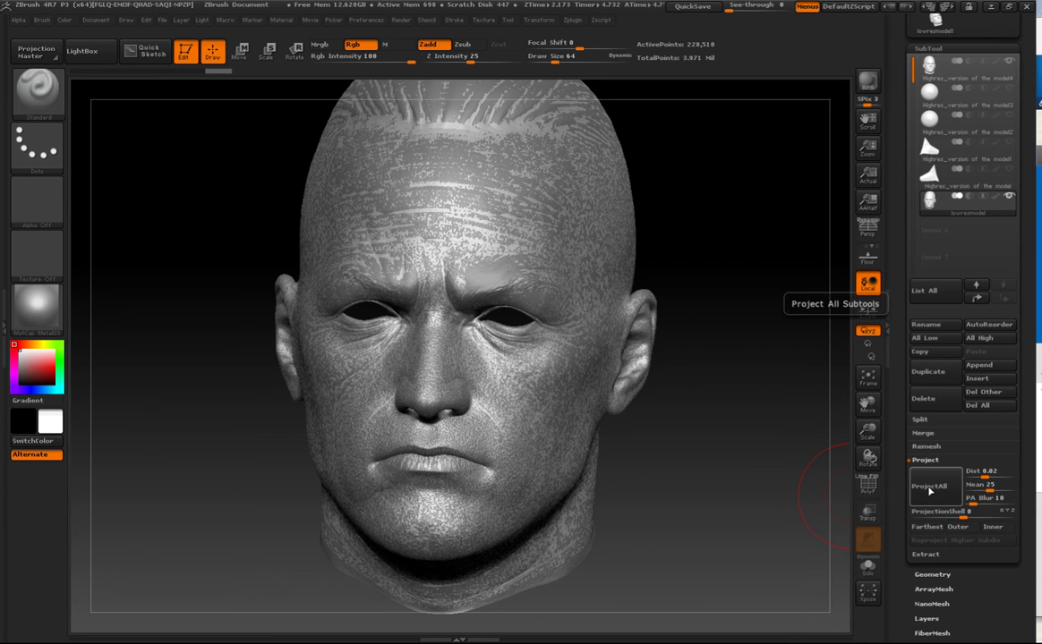
{"action": "left_click_drag", "start_coordinate": [679, 411], "coordinate": [736, 420]}
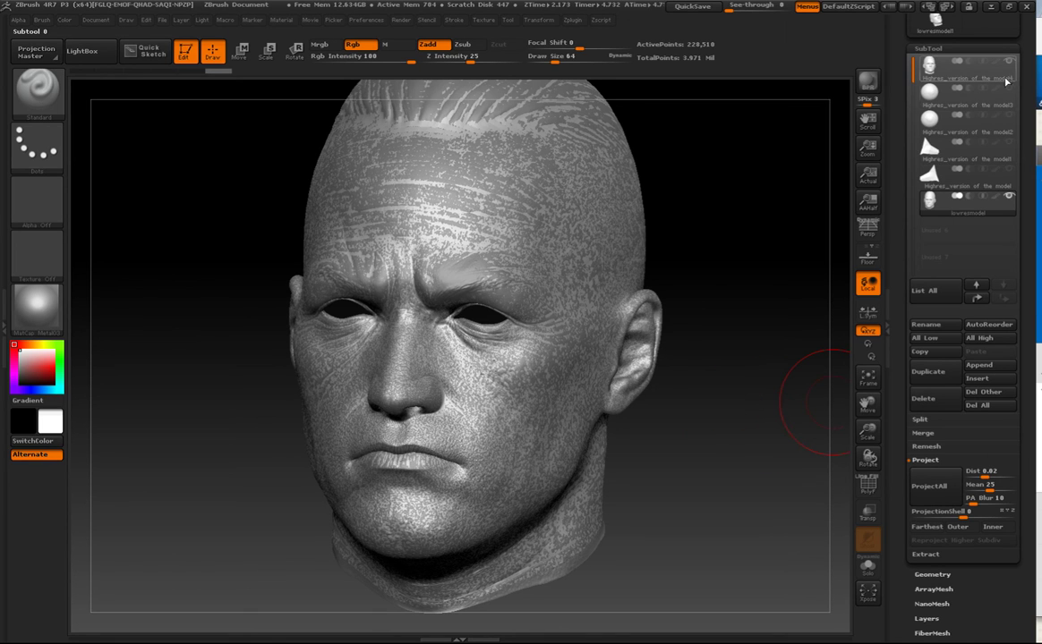
Step: Hide the high-res head subtool and inspect the projected lowresmodel for surface errors around the brow and side of the face
{"action": "mouse_move", "coordinate": [1010, 64]}
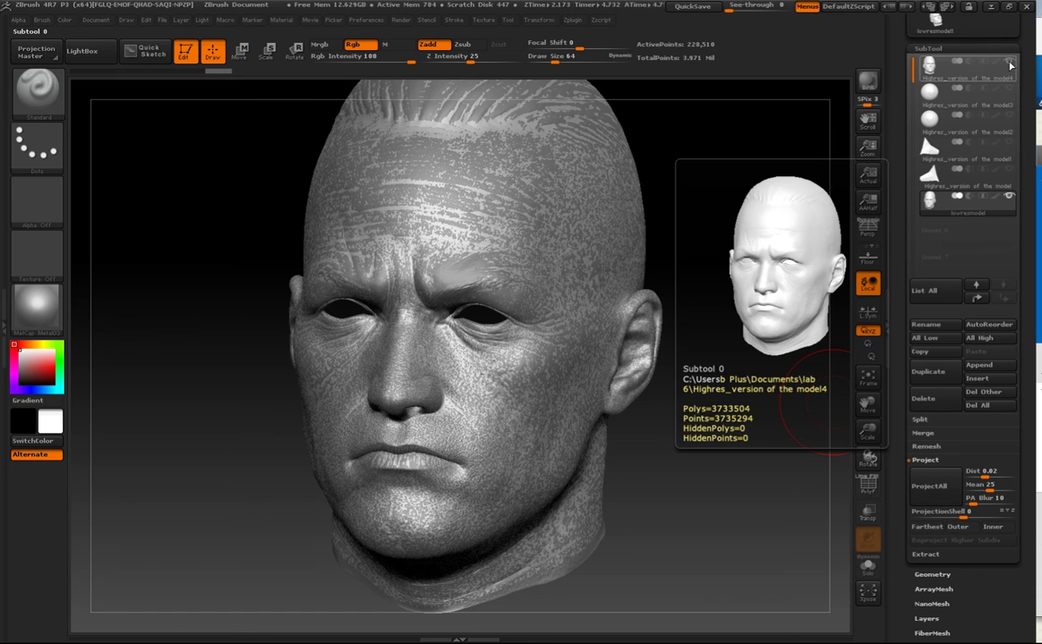
{"action": "left_click", "coordinate": [1009, 65]}
{"action": "left_click_drag", "start_coordinate": [820, 470], "coordinate": [757, 452]}
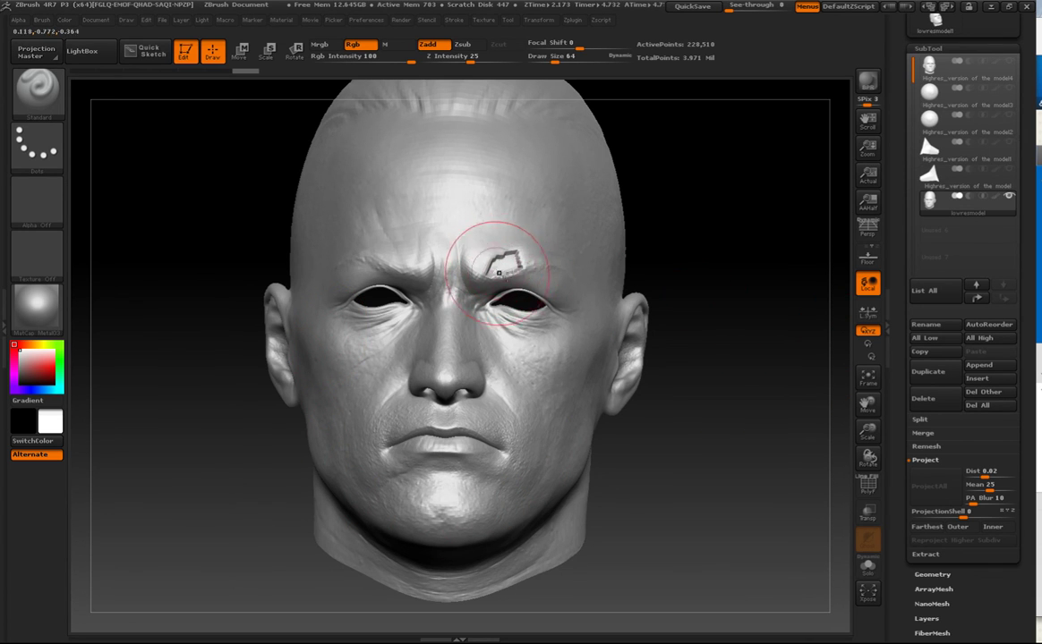
{"action": "left_click_drag", "start_coordinate": [716, 251], "coordinate": [447, 268]}
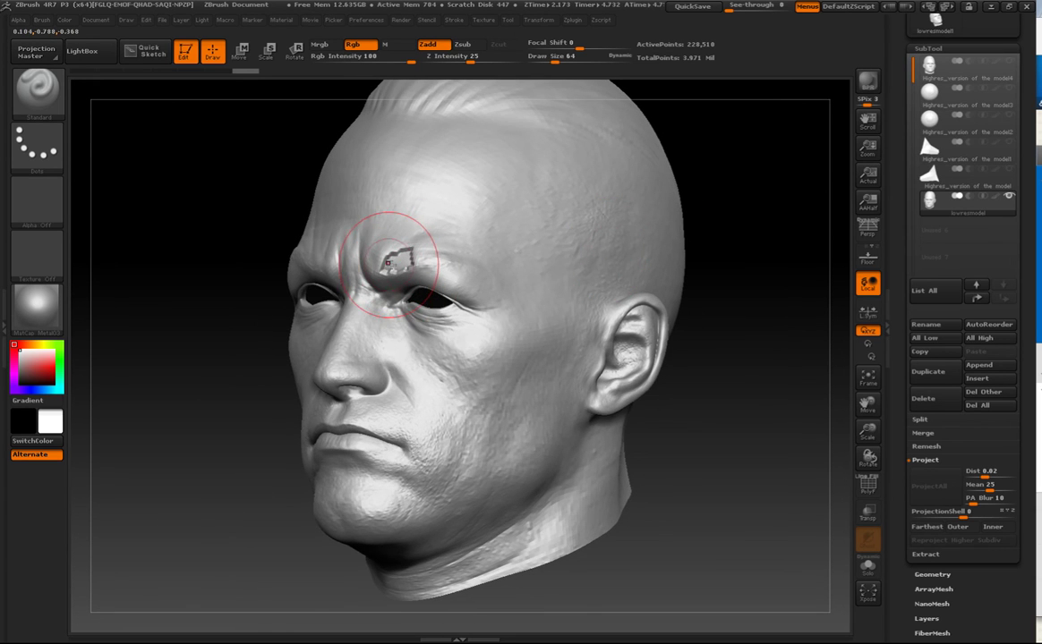
Step: Undo the projection on the lowresmodel and show the high-res head subtool again
{"action": "key", "text": "ctrl"}
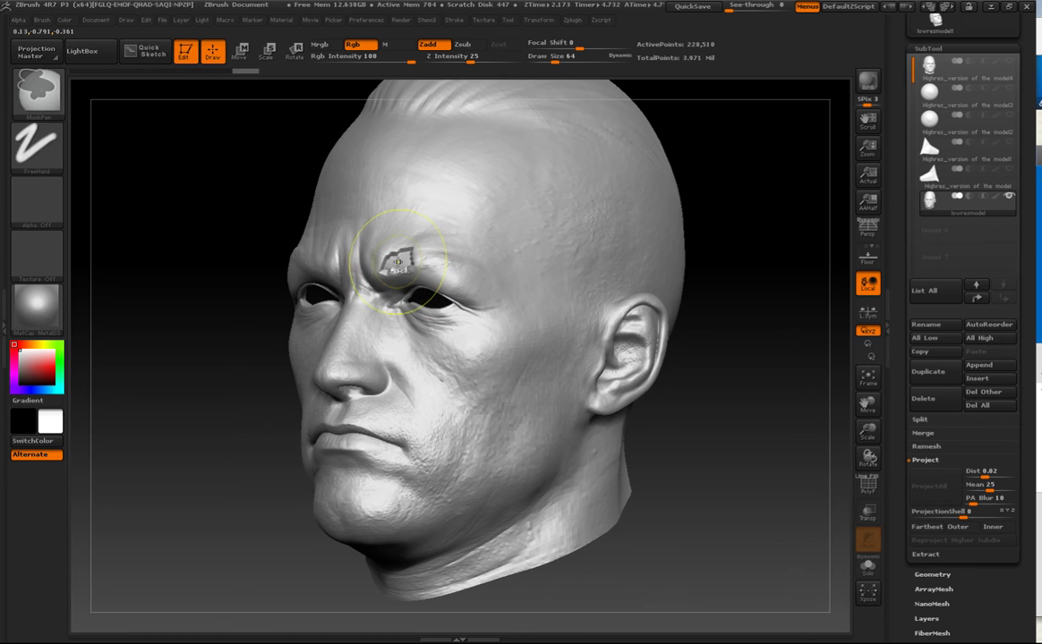
{"action": "key", "text": "ctrl+z"}
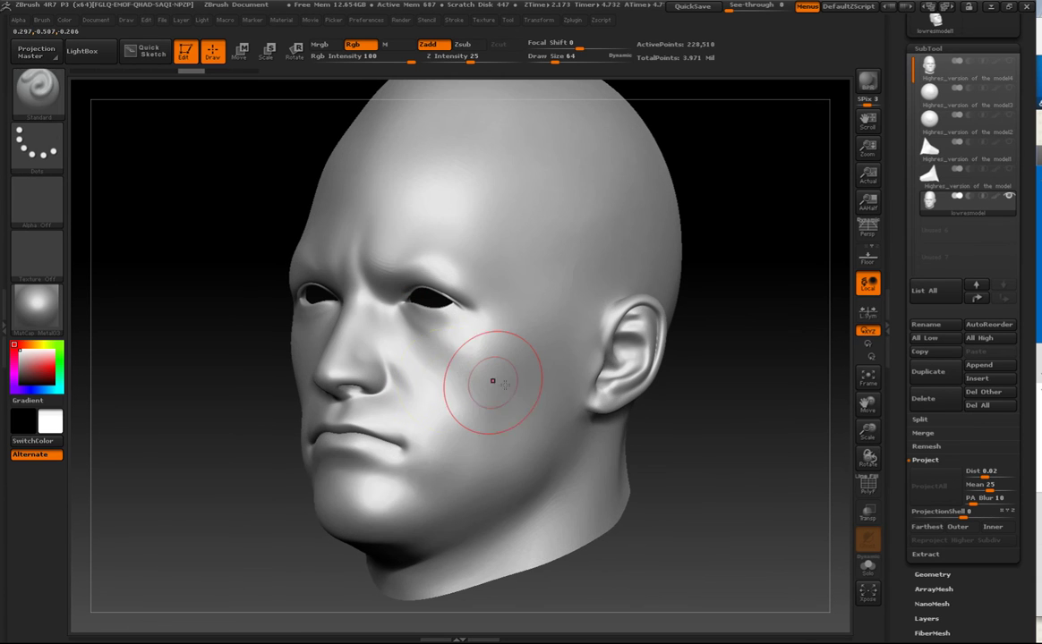
{"action": "left_click_drag", "start_coordinate": [766, 413], "coordinate": [809, 423]}
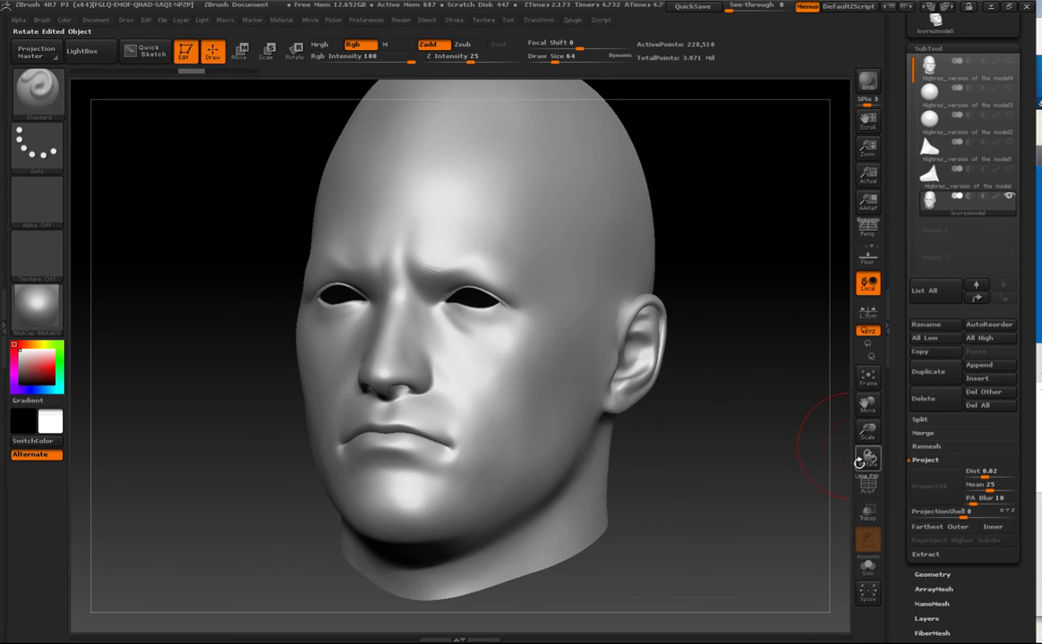
{"action": "left_click", "coordinate": [1009, 64]}
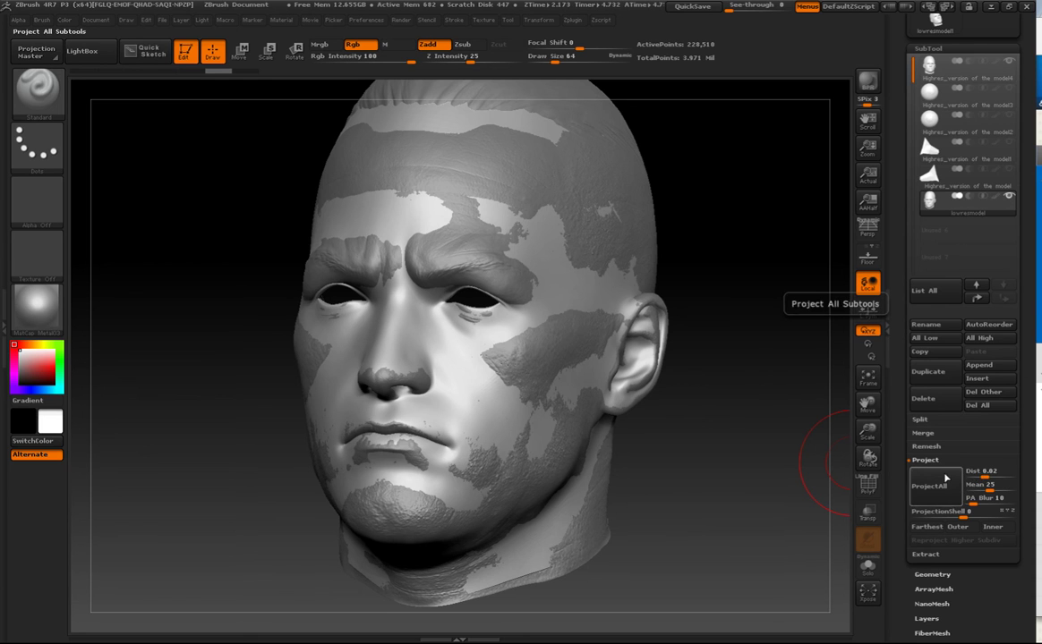
{"action": "left_click_drag", "start_coordinate": [695, 419], "coordinate": [743, 430]}
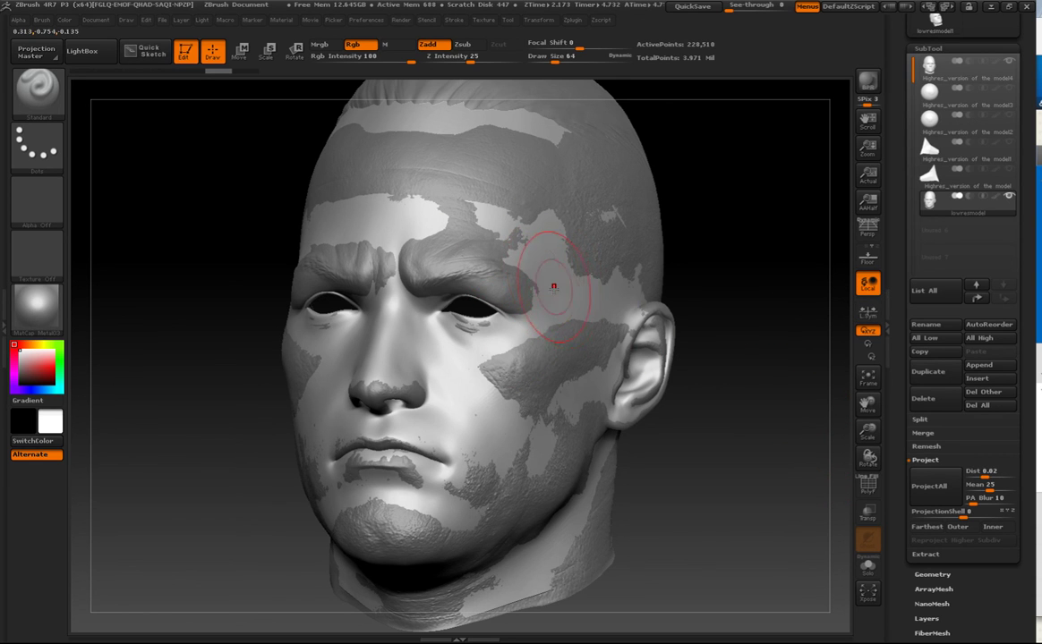
Step: Set the ProjectAll scan distance to 0.03 for the lowresmodel subtool
{"action": "left_click_drag", "start_coordinate": [714, 431], "coordinate": [507, 301]}
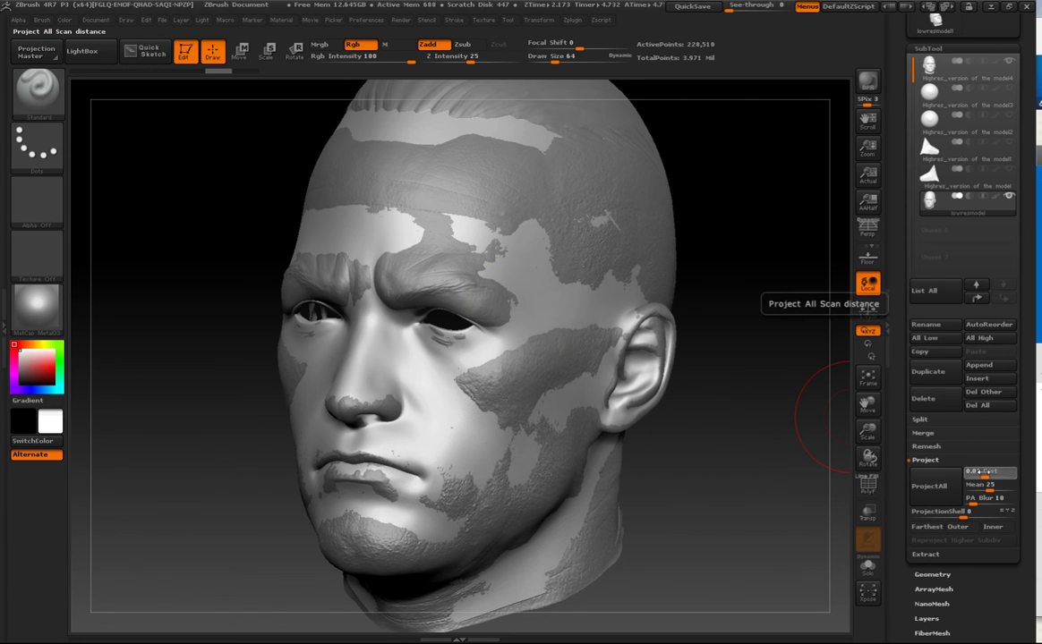
{"action": "left_click", "coordinate": [973, 470]}
{"action": "key", "text": "Return"}
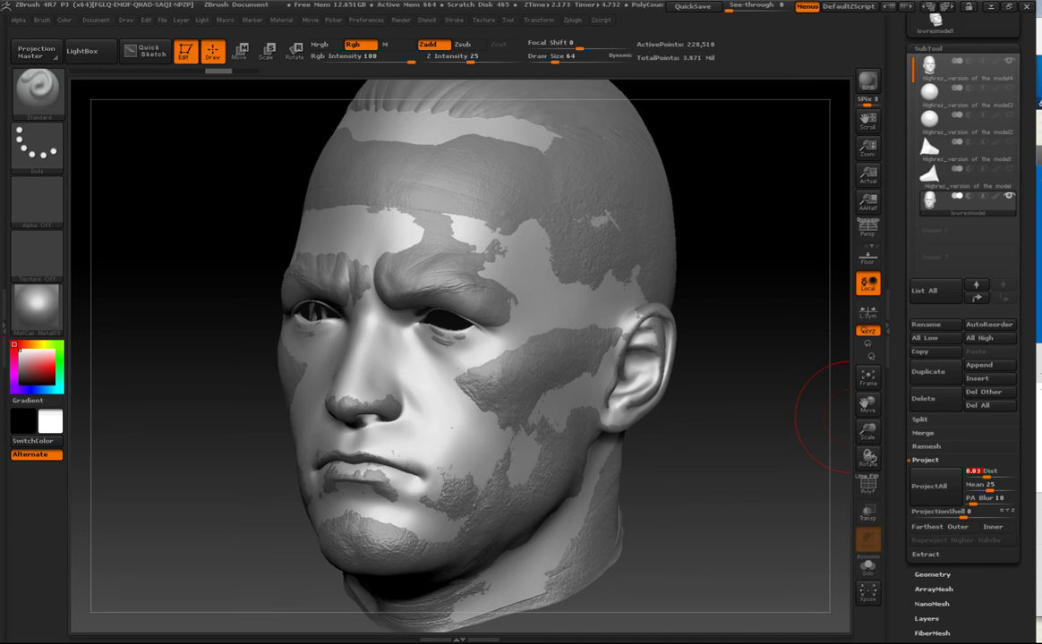
Step: Try projecting the high-res head onto the lowresmodel at subdivision level 4, compare the two heads, and undo the projection
{"action": "left_click", "coordinate": [928, 492]}
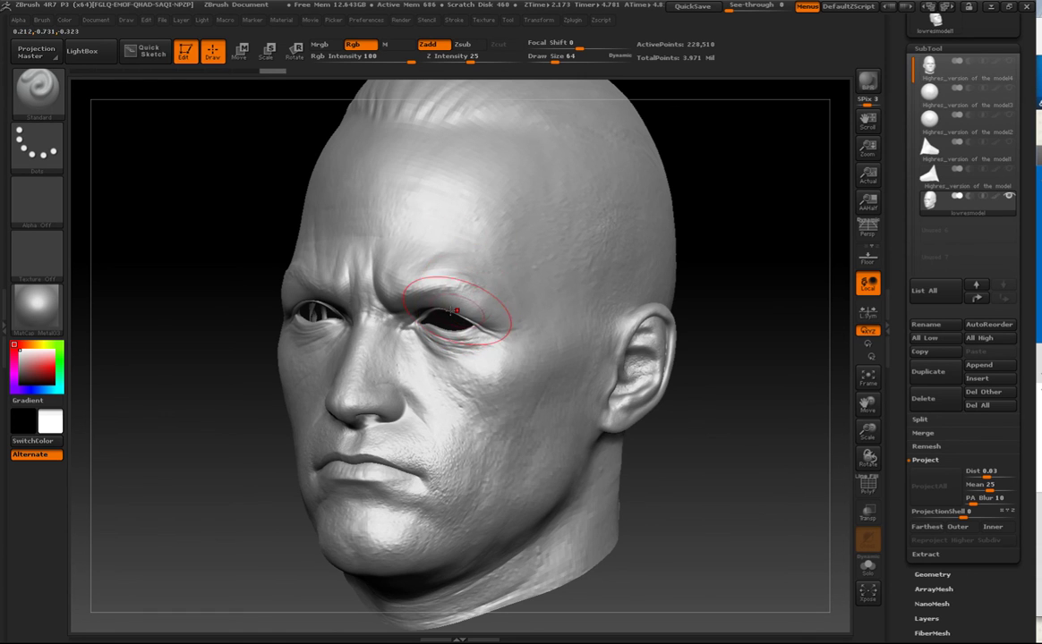
{"action": "left_click", "coordinate": [1009, 61]}
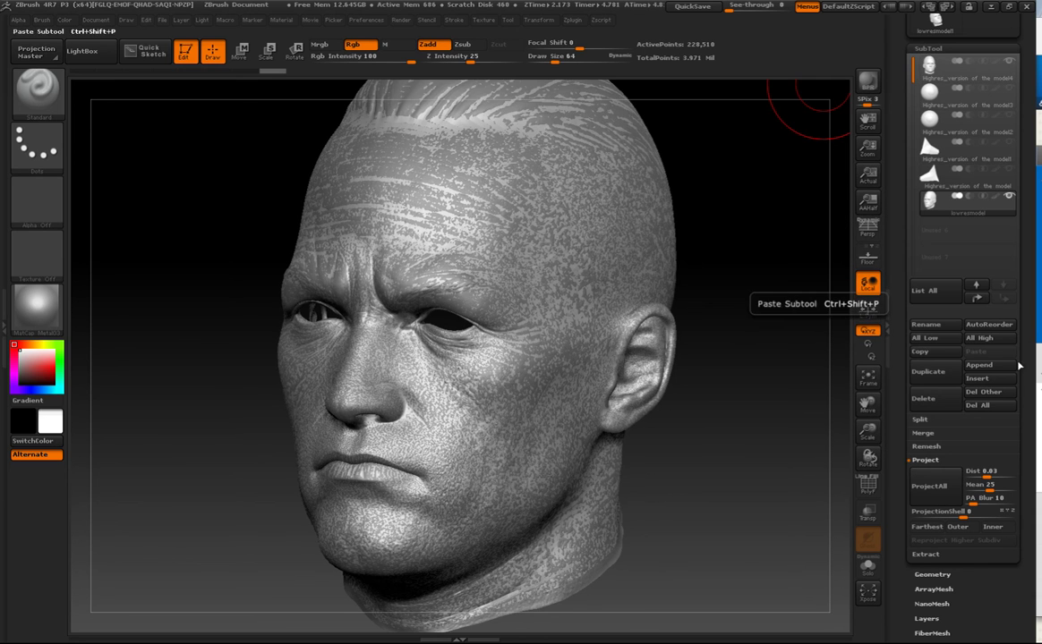
{"action": "key", "text": "ctrl"}
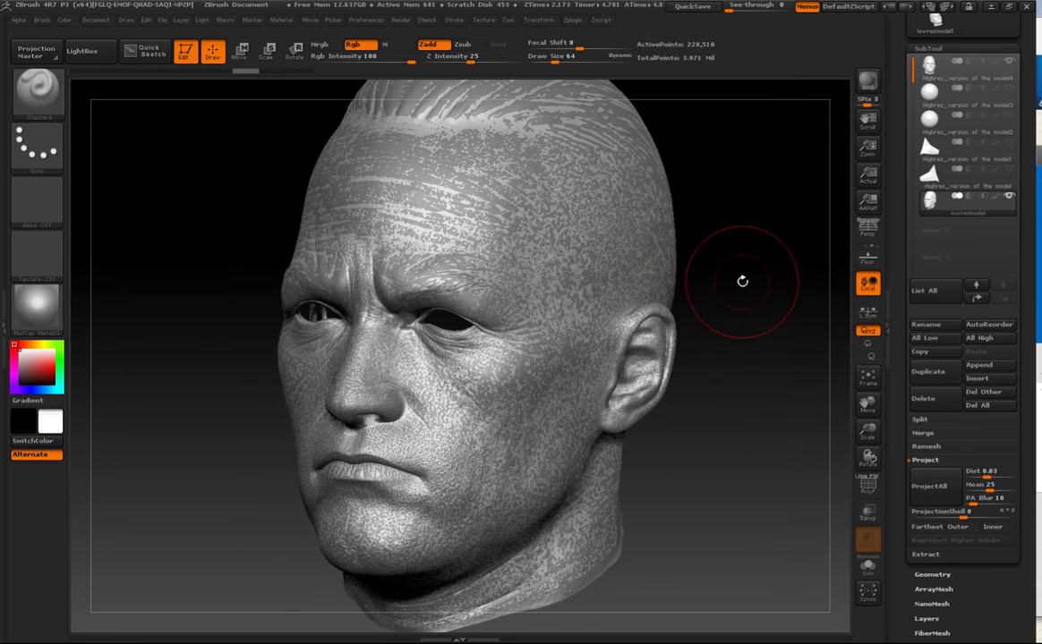
{"action": "key", "text": "ctrl+z"}
Step: Divide the lowresmodel mesh two more times, up to subdivision level 6, with smoothing on
{"action": "left_click_drag", "start_coordinate": [891, 349], "coordinate": [890, 255]}
{"action": "left_click_drag", "start_coordinate": [1022, 553], "coordinate": [1011, 425]}
{"action": "left_click", "coordinate": [942, 349]}
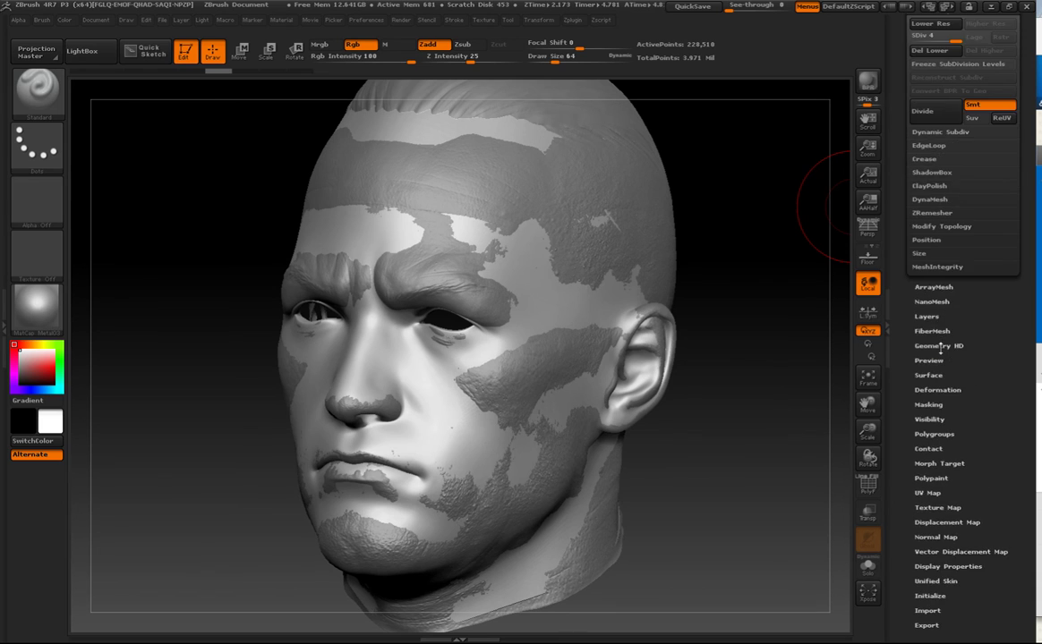
{"action": "left_click_drag", "start_coordinate": [1003, 208], "coordinate": [1007, 356]}
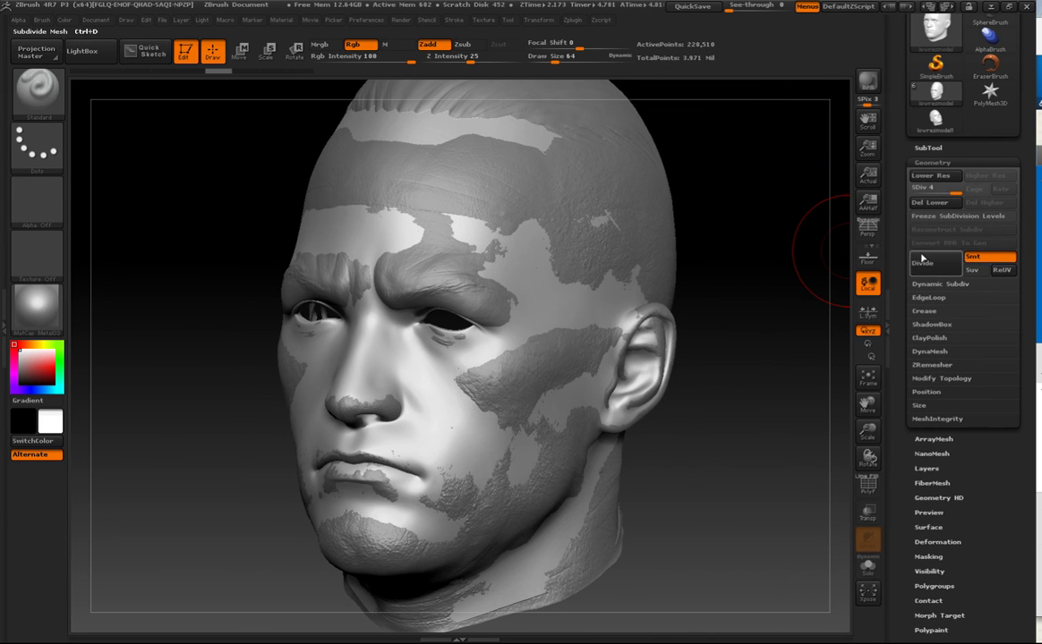
{"action": "left_click", "coordinate": [931, 268]}
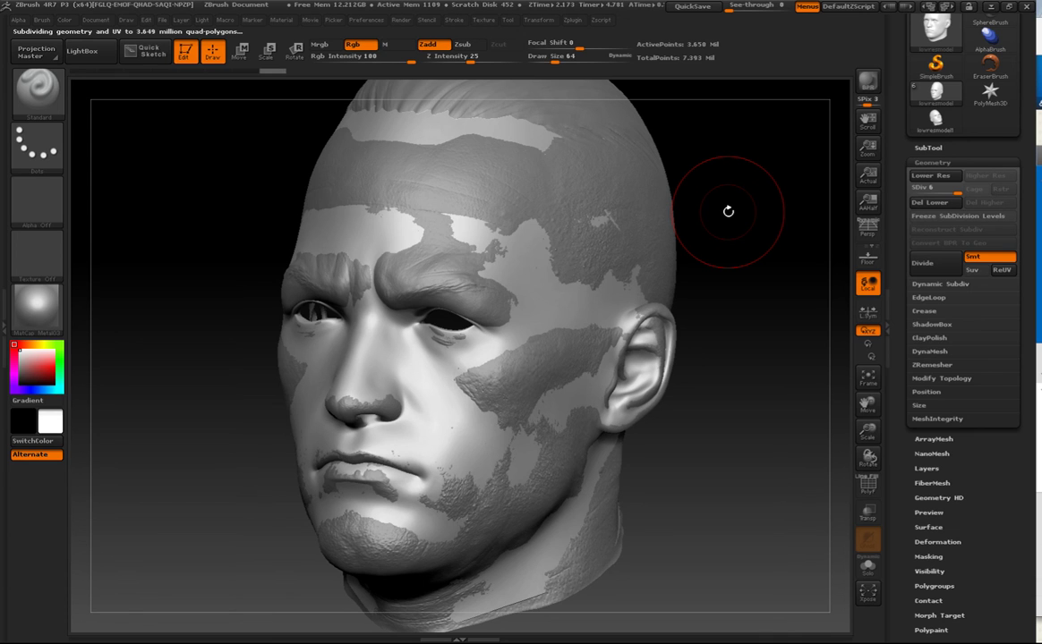
Step: Project the visible high-res head's detail onto the level 6 lowresmodel with ProjectAll
{"action": "left_click", "coordinate": [937, 148]}
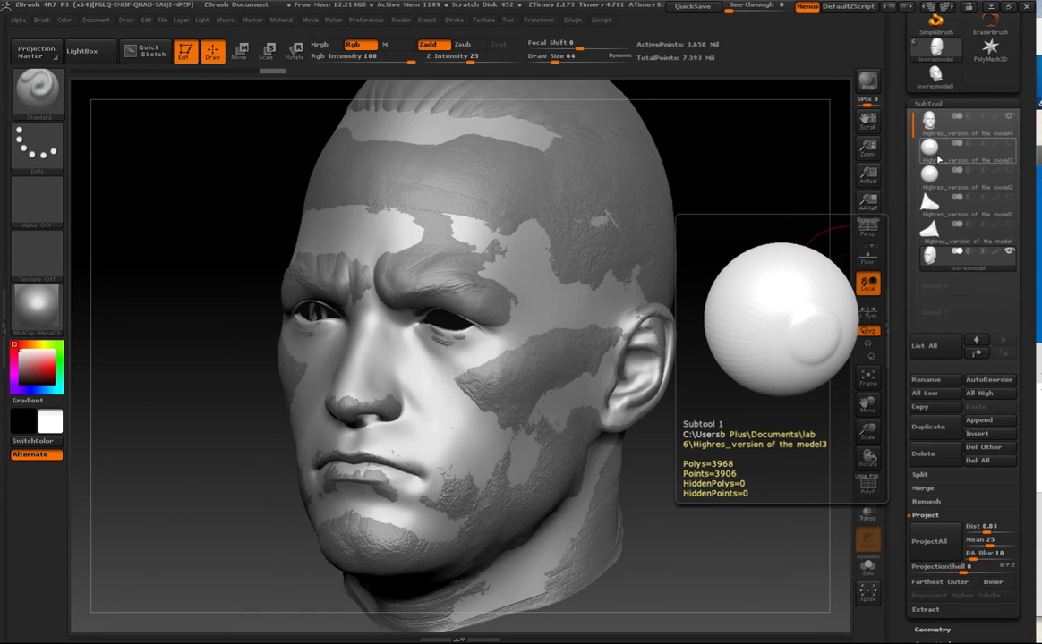
{"action": "left_click_drag", "start_coordinate": [1029, 376], "coordinate": [1035, 302]}
{"action": "left_click", "coordinate": [935, 364]}
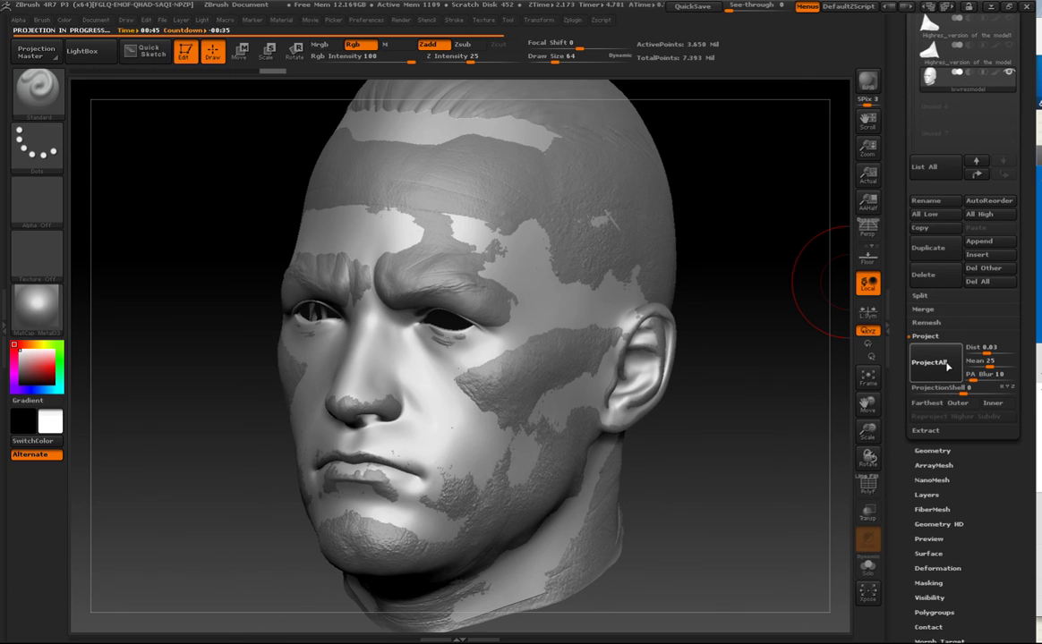
{"action": "key", "text": "super"}
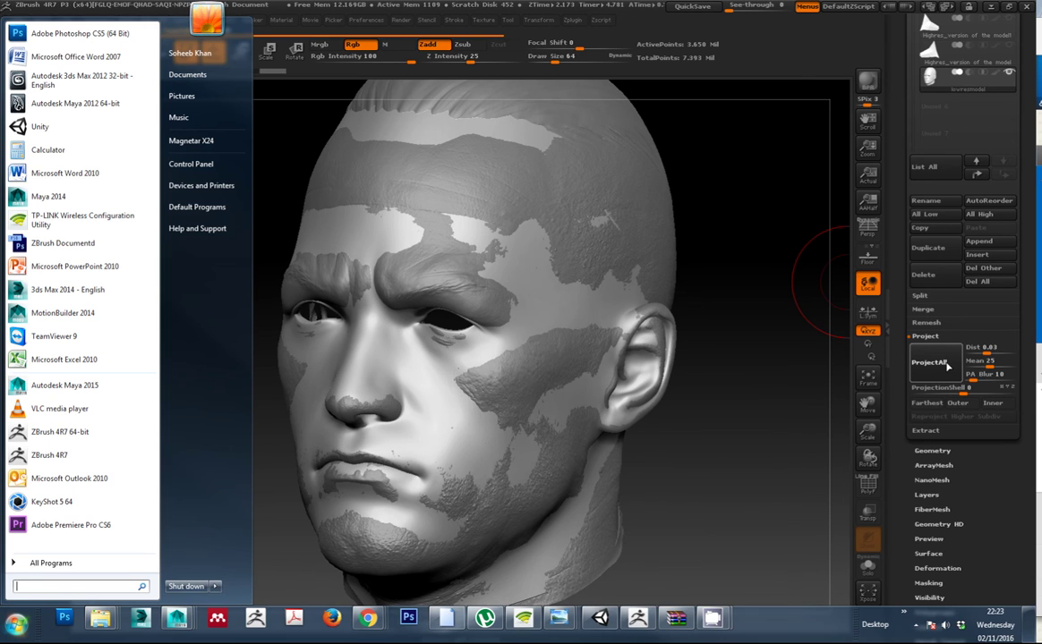
{"action": "left_click", "coordinate": [722, 625]}
{"action": "left_click", "coordinate": [667, 560]}
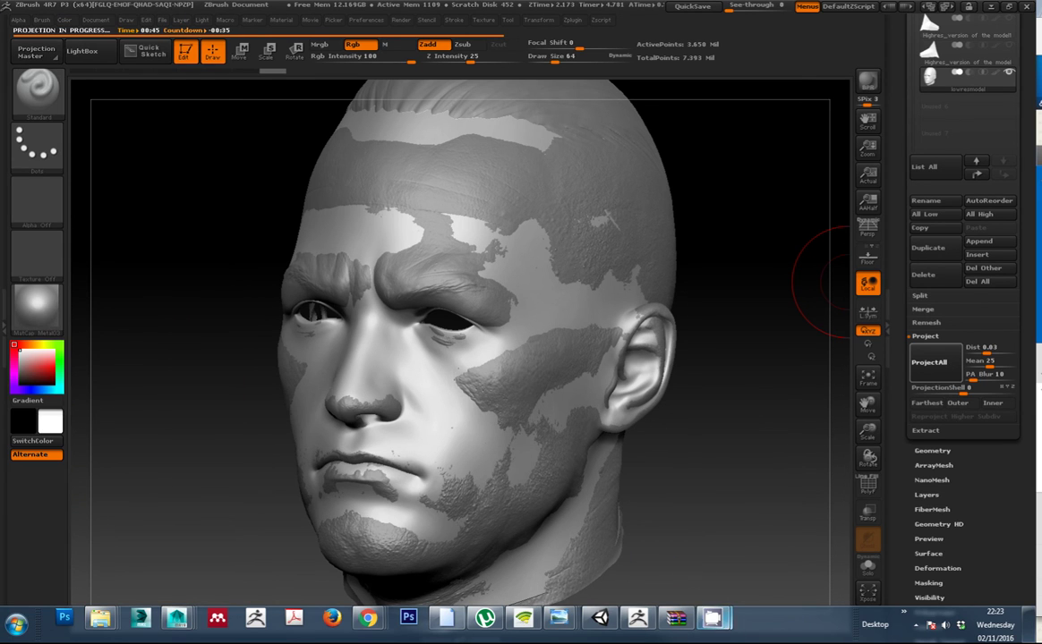